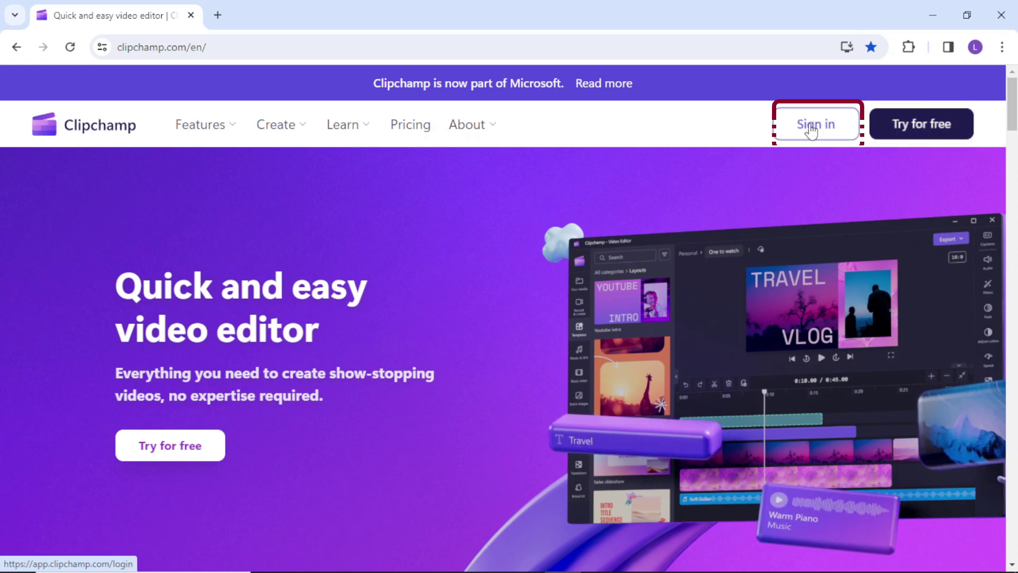
# Step: Sign in to the video editor account and create a new video from scratch
pyautogui.click(811, 128)
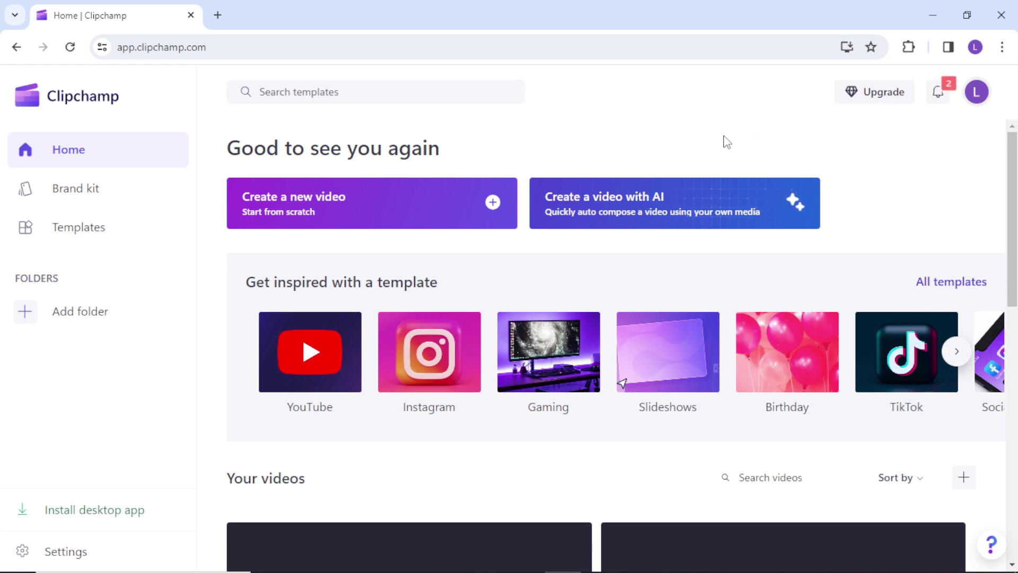
pyautogui.click(492, 205)
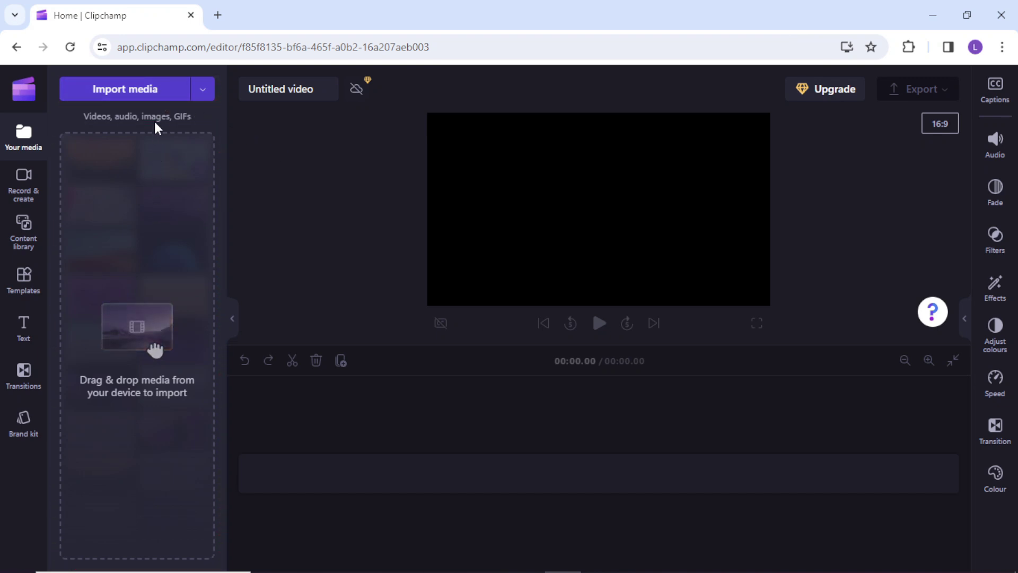
# Step: Import the ai revolution audio file from the Desktop and add it to the timeline
pyautogui.click(156, 91)
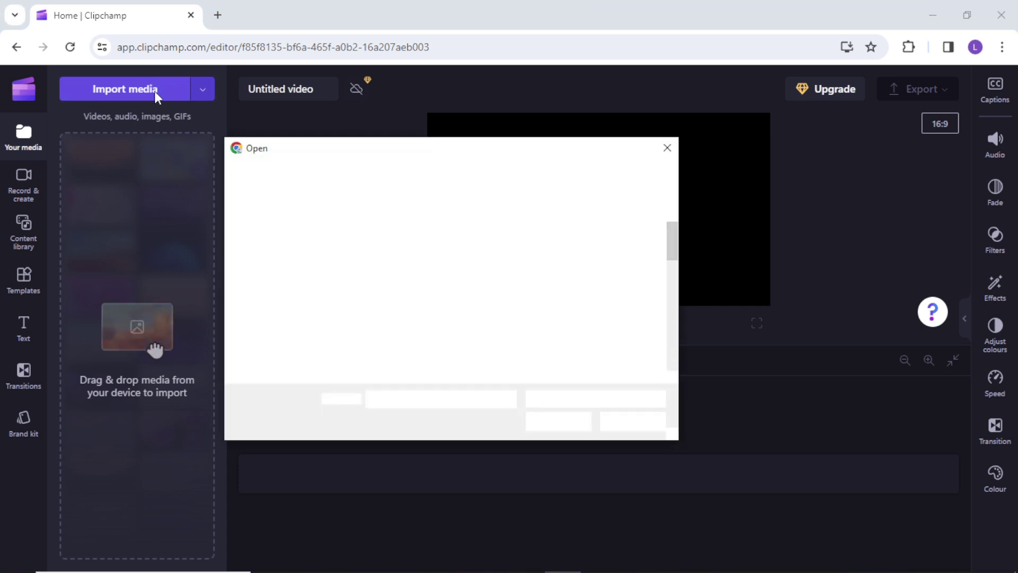
pyautogui.click(390, 226)
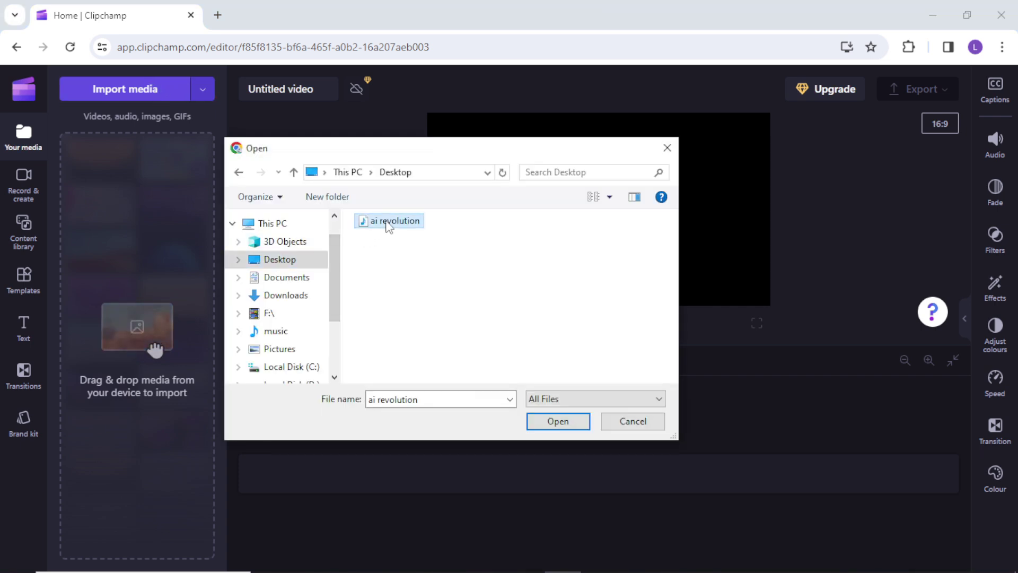
pyautogui.click(559, 423)
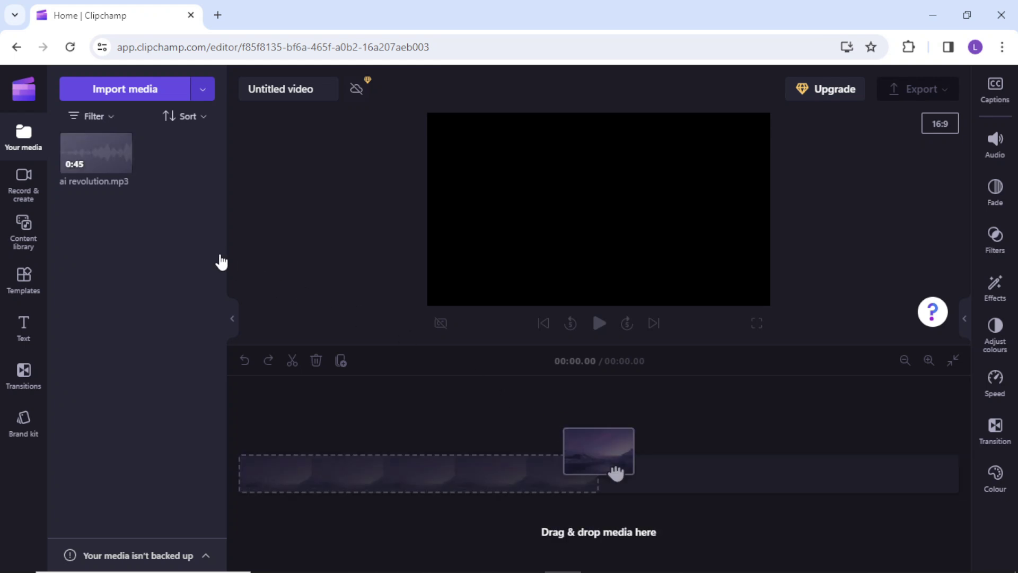
pyautogui.moveTo(107, 150)
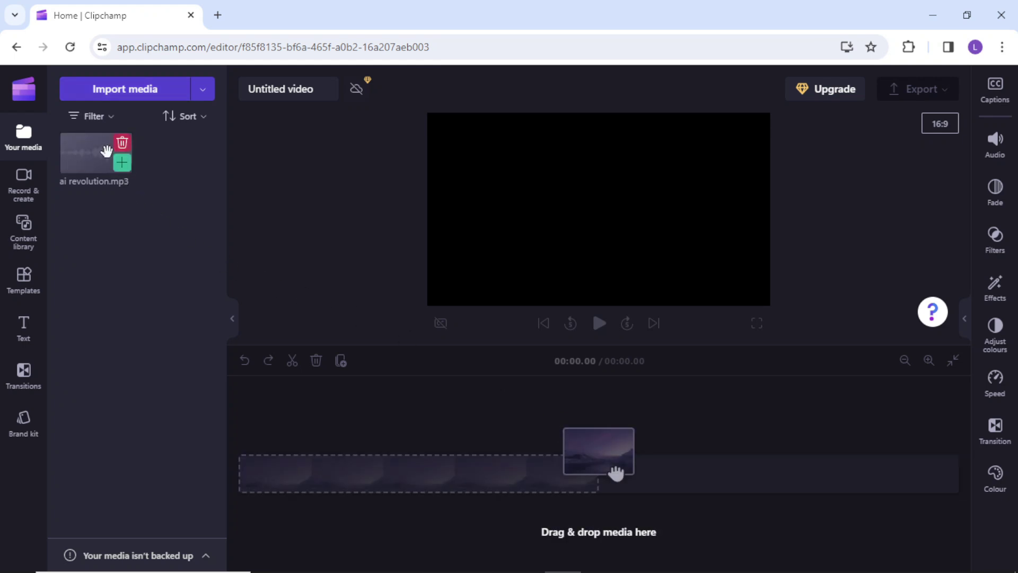
pyautogui.click(124, 170)
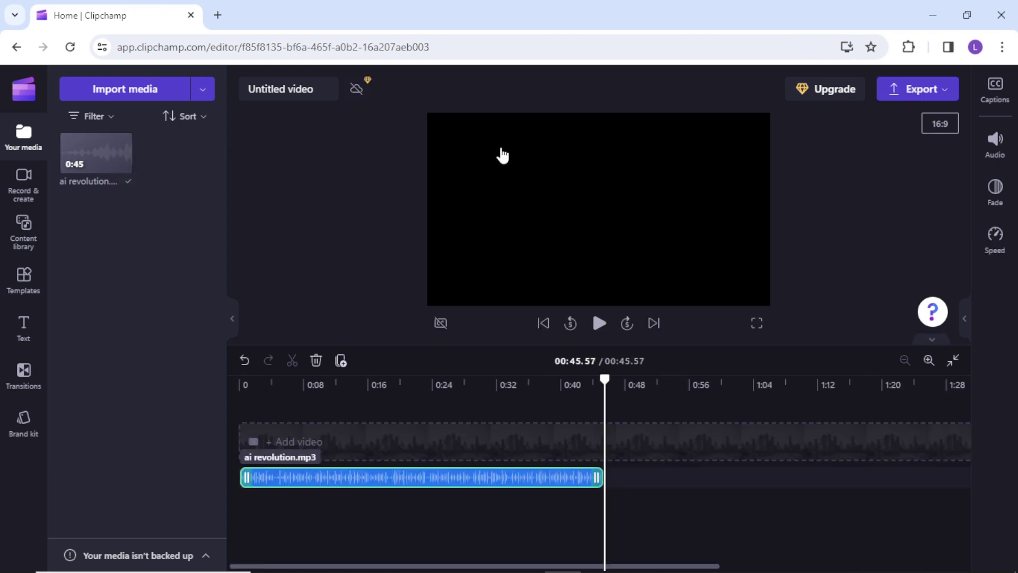
# Step: Turn on autocaptions and transcribe the media with the language set to English (India)
pyautogui.click(993, 96)
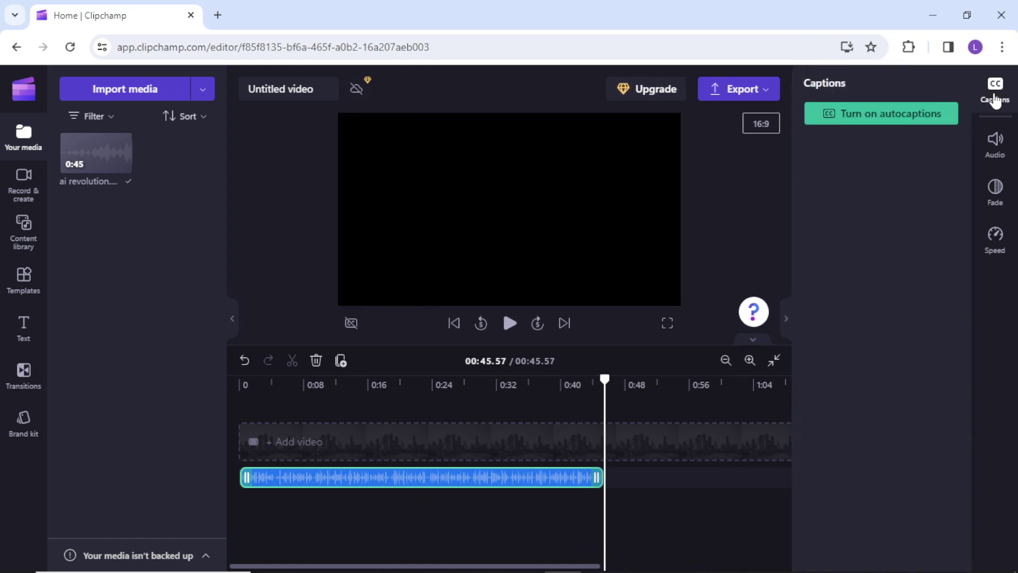
pyautogui.click(925, 113)
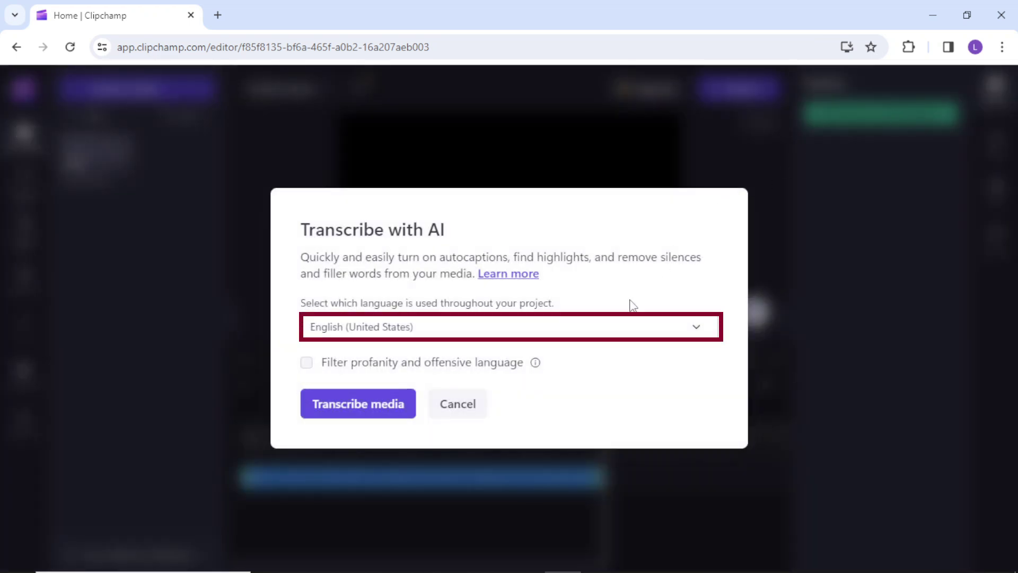
pyautogui.click(632, 334)
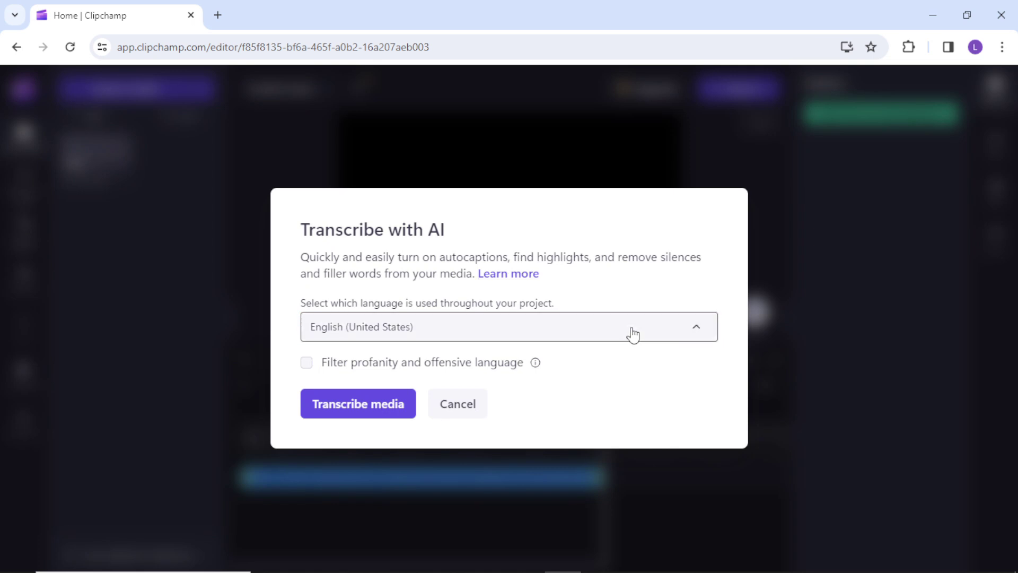
pyautogui.moveTo(708, 439)
pyautogui.mouseDown()
pyautogui.moveTo(711, 454)
pyautogui.moveTo(710, 422)
pyautogui.mouseUp()
pyautogui.click(631, 434)
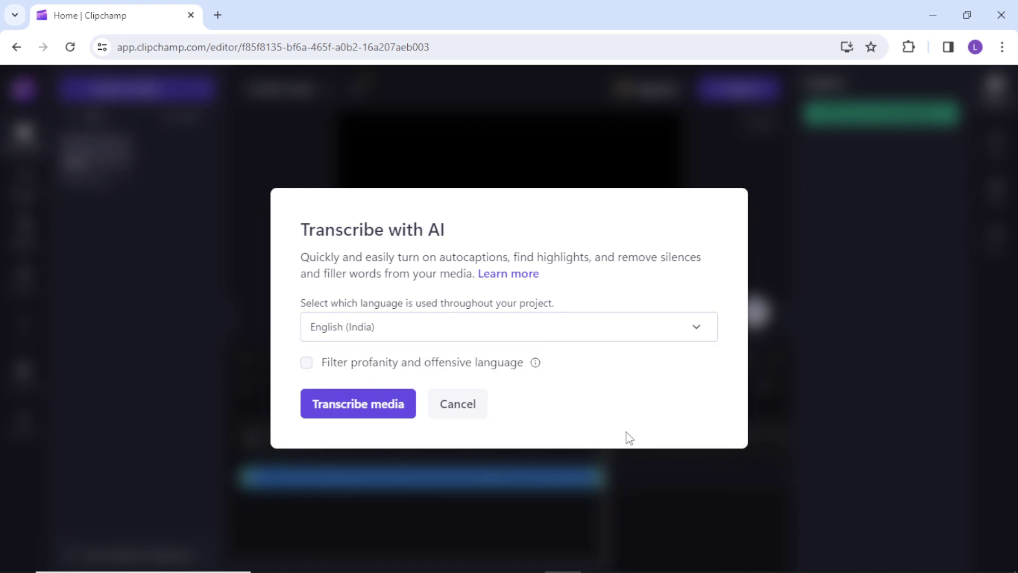
pyautogui.click(364, 408)
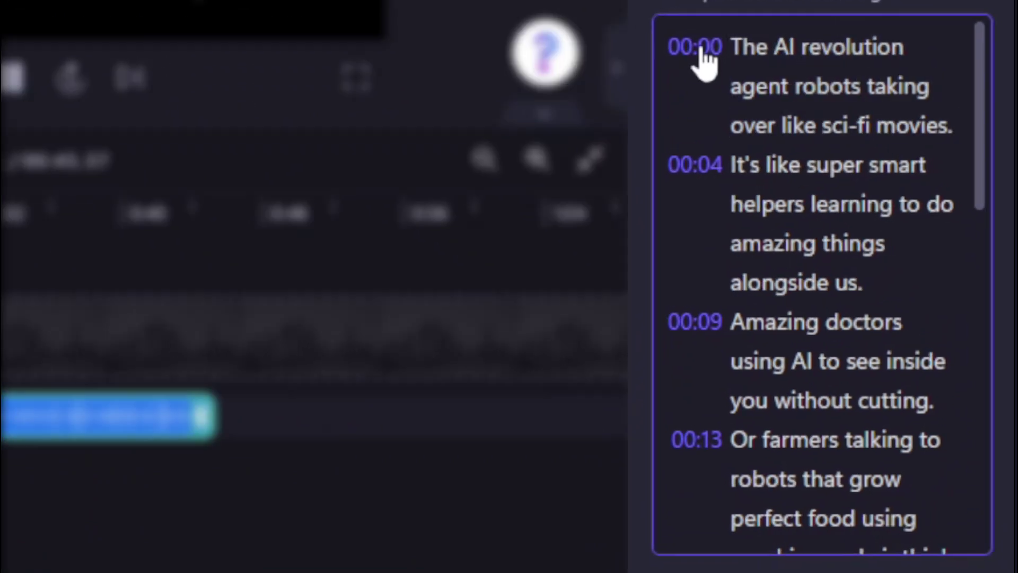
# Step: Replace the word "agent" with "isn't" in the first line of the transcript
pyautogui.click(755, 87)
pyautogui.doubleClick(755, 88)
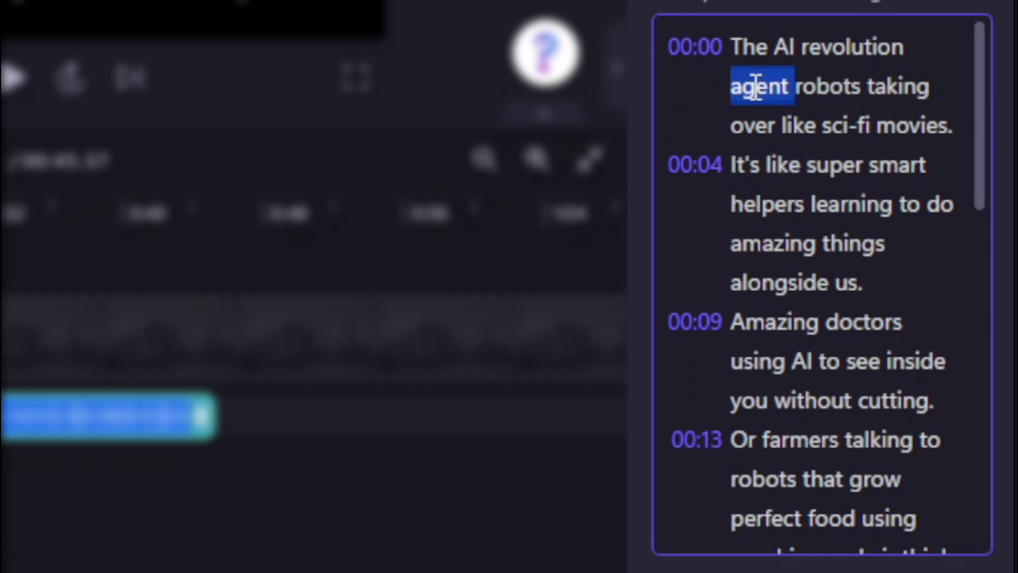
pyautogui.press('BackSpace')
pyautogui.write('isn')
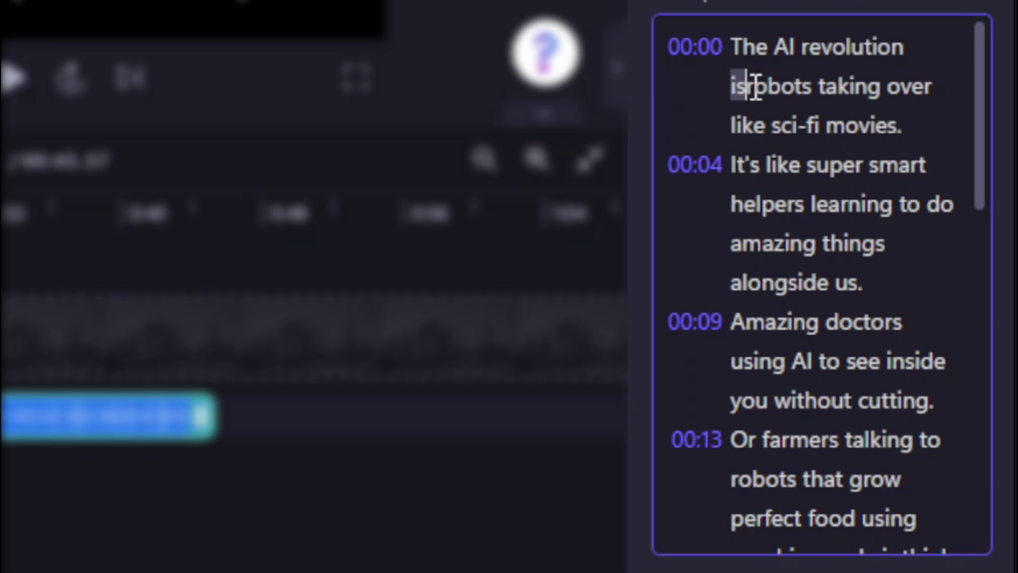
pyautogui.write("'t")
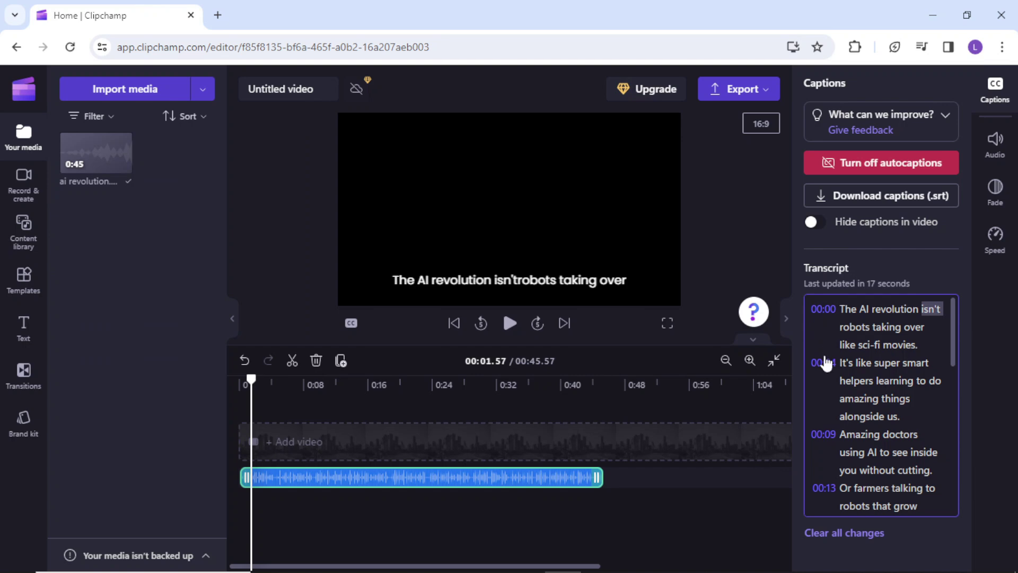
# Step: Play the audio from the 00:04 transcript line to check the captions against the speech
pyautogui.click(826, 366)
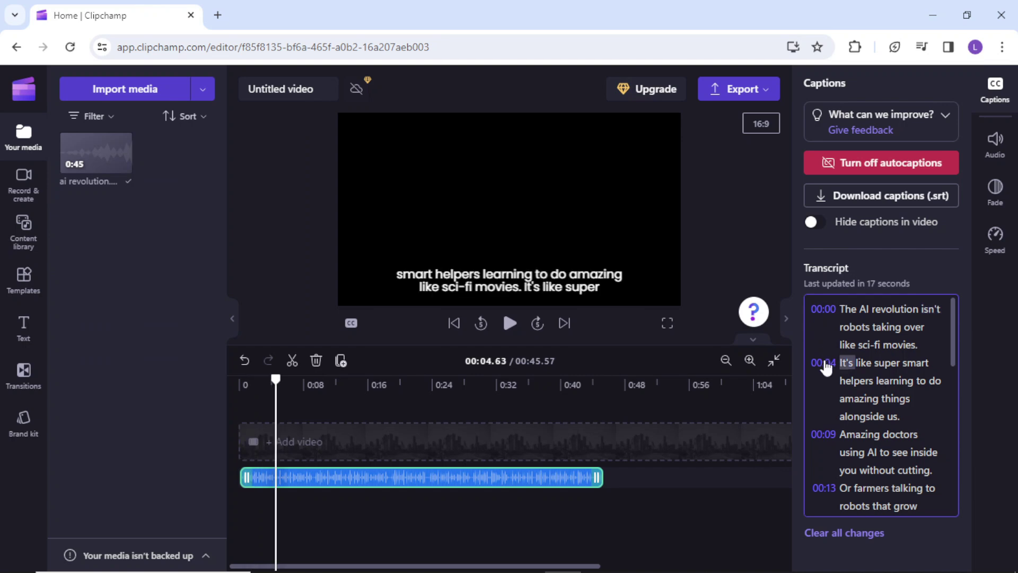
pyautogui.press('space')
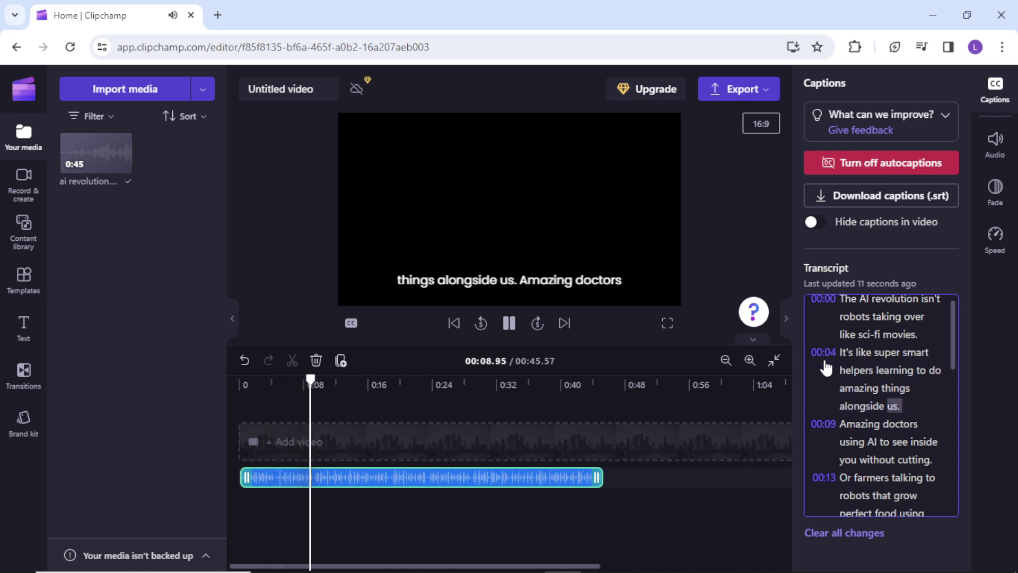
pyautogui.click(820, 360)
# Step: Select the entire caption transcript and copy its text
pyautogui.click(823, 355)
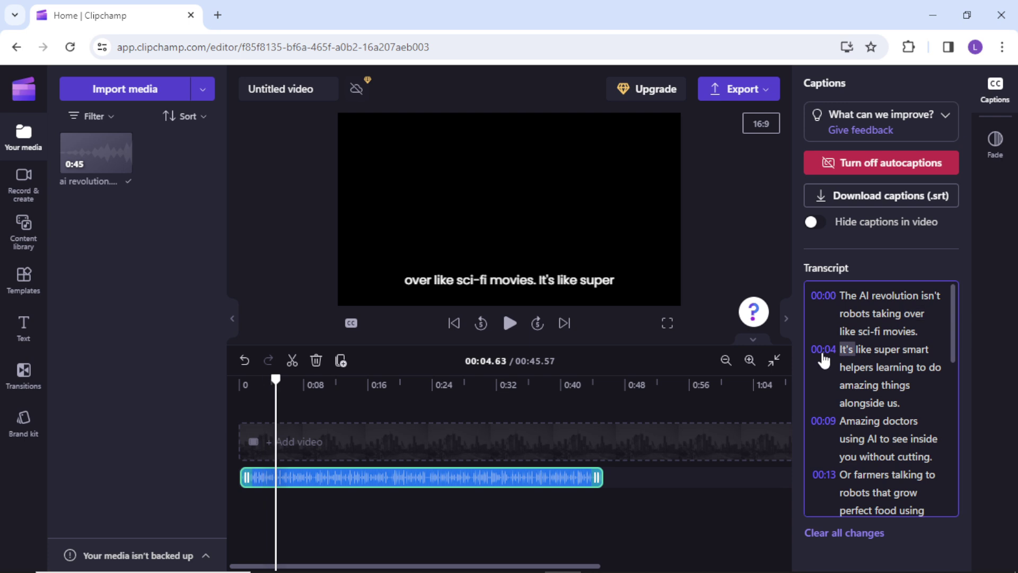
pyautogui.hotkey('ctrl', 'a')
pyautogui.hotkey('ctrl', 'c')
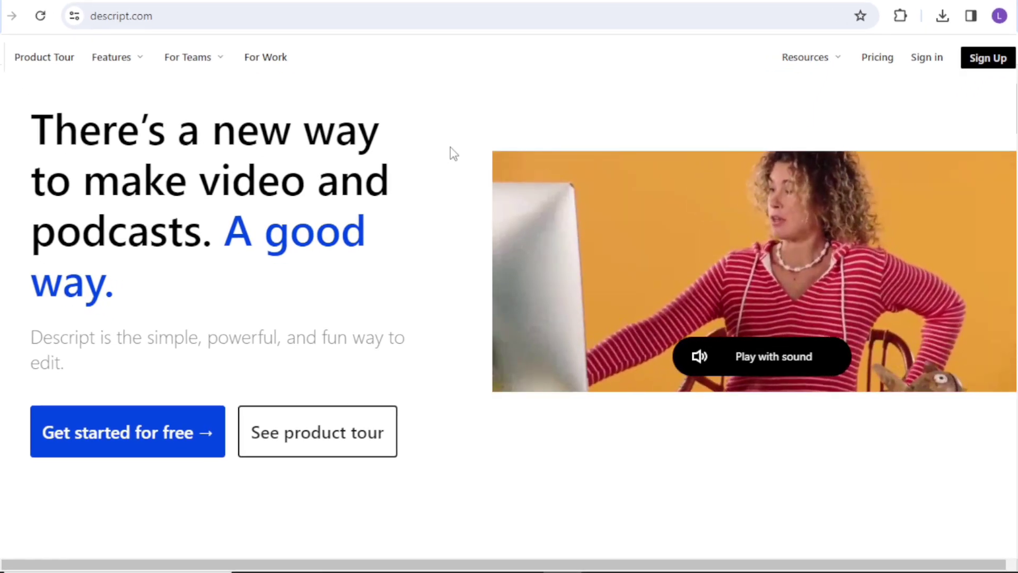
# Step: Switch to the Descript website, look over its features, and sign in to the account
pyautogui.scroll(-3, 453, 154)
pyautogui.scroll(-8, 454, 154)
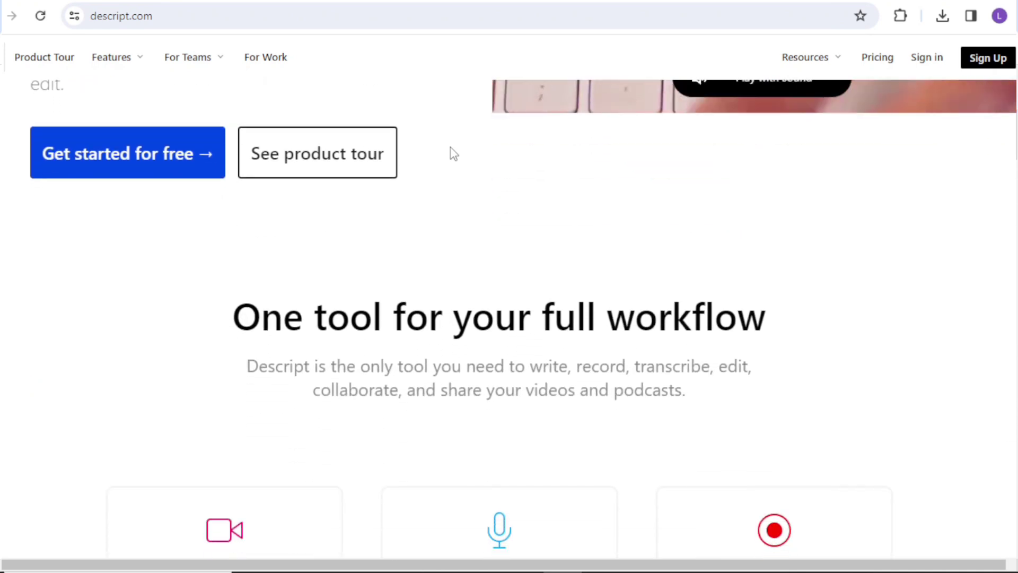
pyautogui.scroll(1, 450, 153)
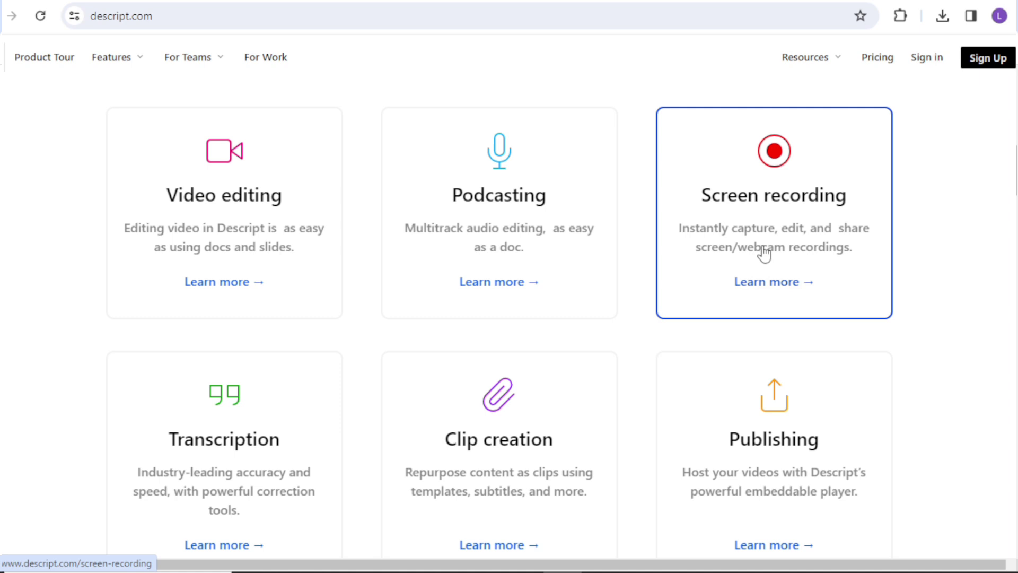
pyautogui.click(926, 62)
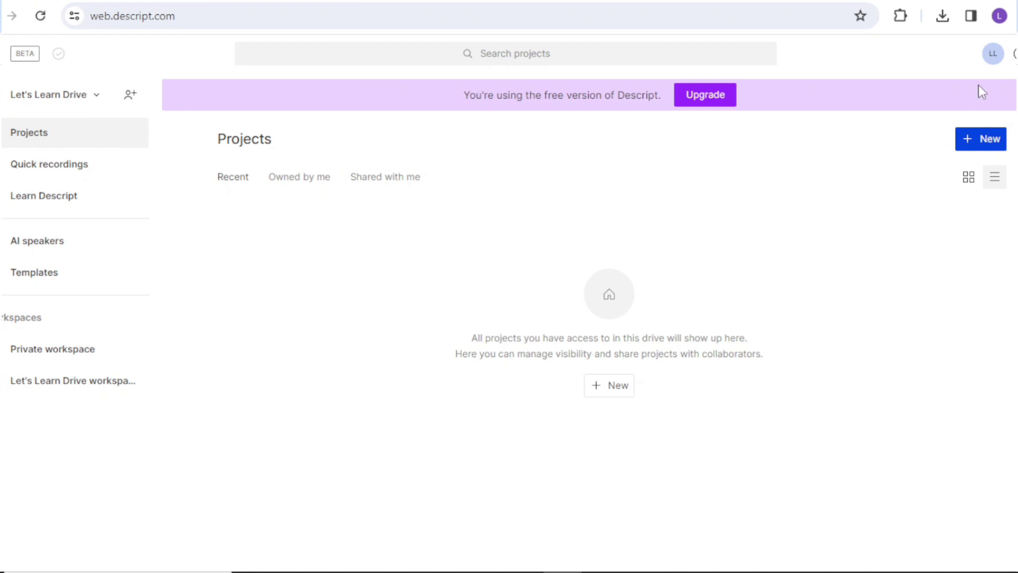
# Step: Make sure "Always ask before transcribing" is enabled in the general settings, then close the settings
pyautogui.click(994, 55)
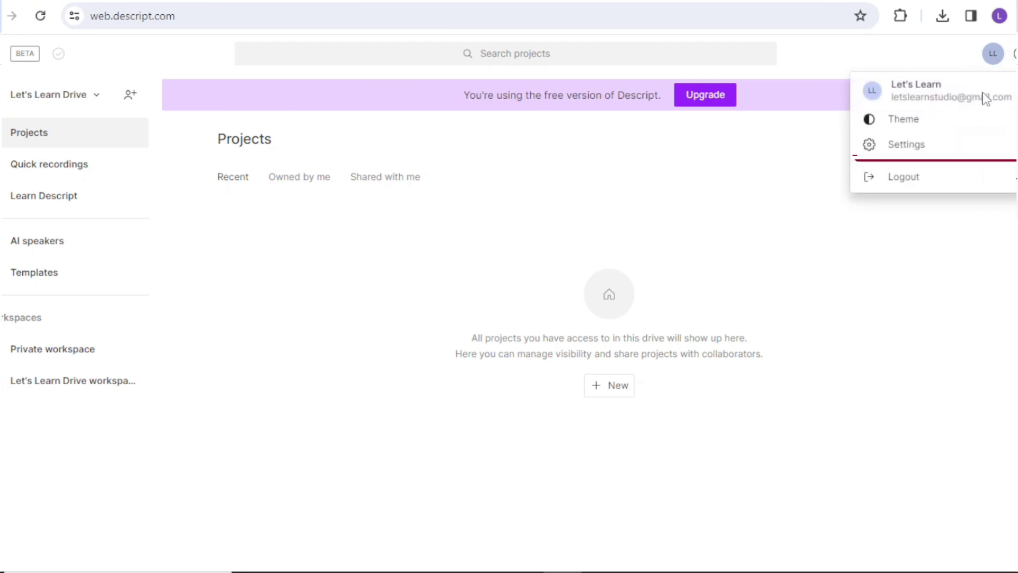
pyautogui.click(967, 146)
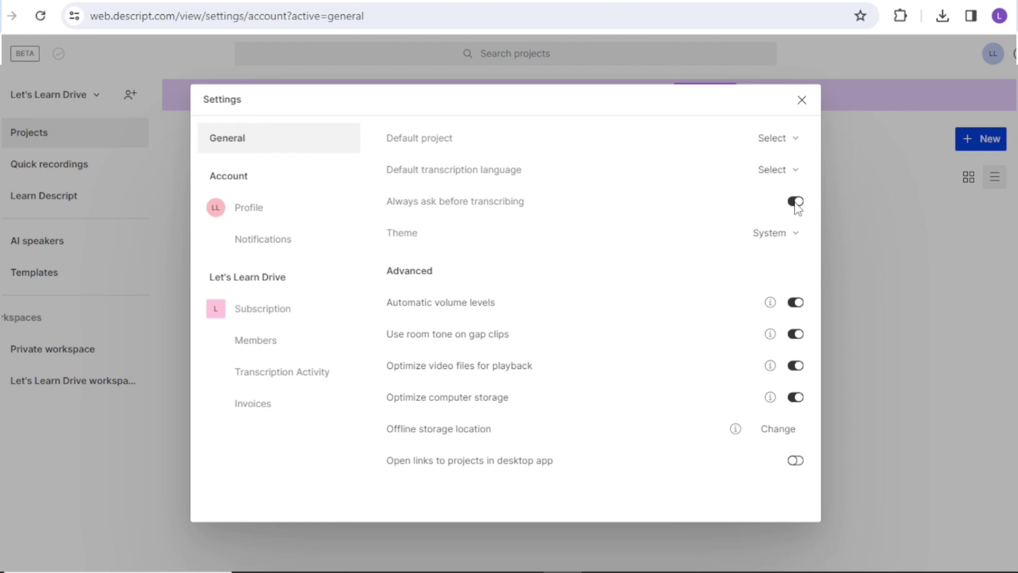
pyautogui.click(802, 101)
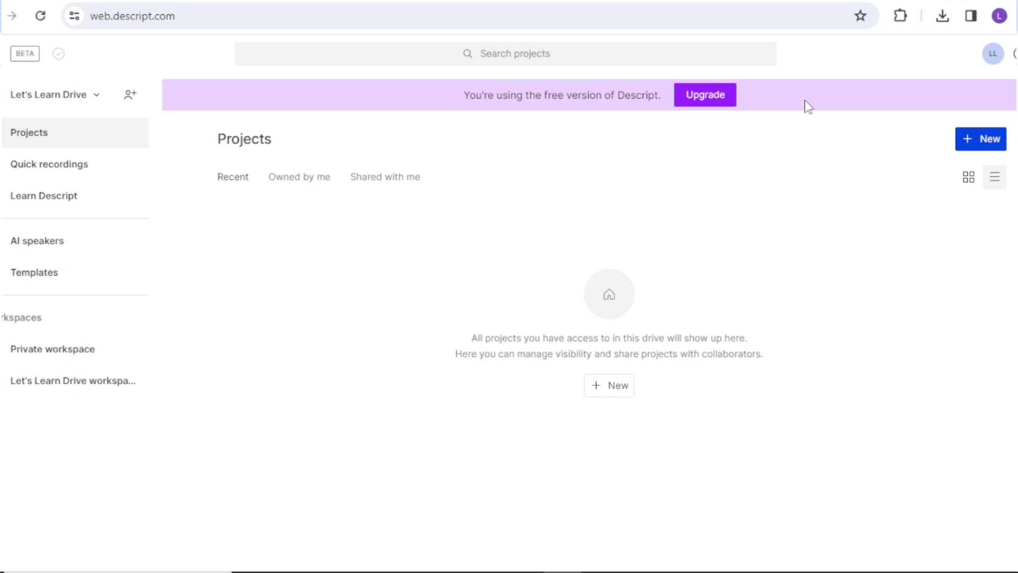
# Step: Create a new audio project and add the ai revolution file from the Desktop, skipping its automatic transcription
pyautogui.click(979, 143)
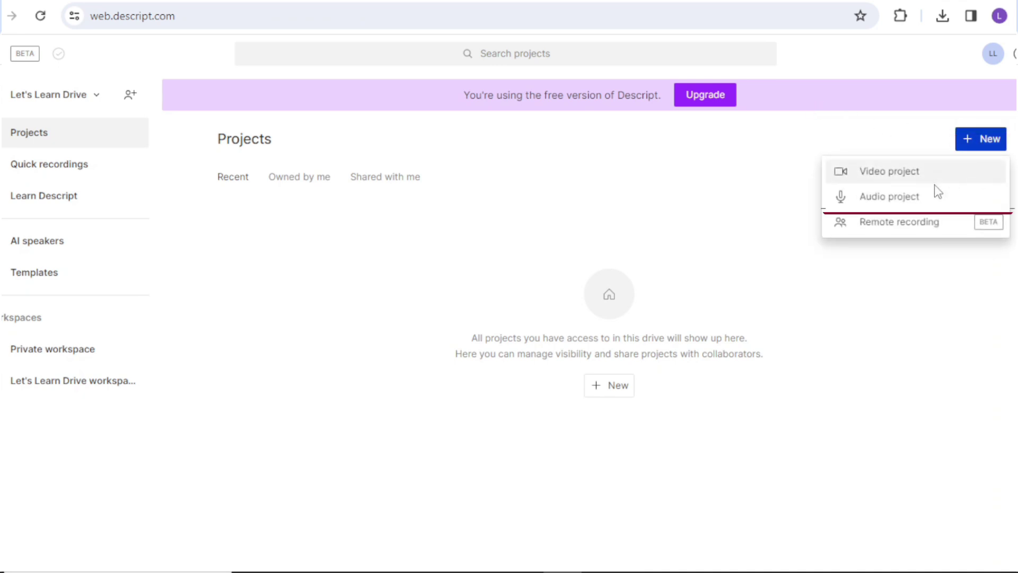
pyautogui.click(908, 197)
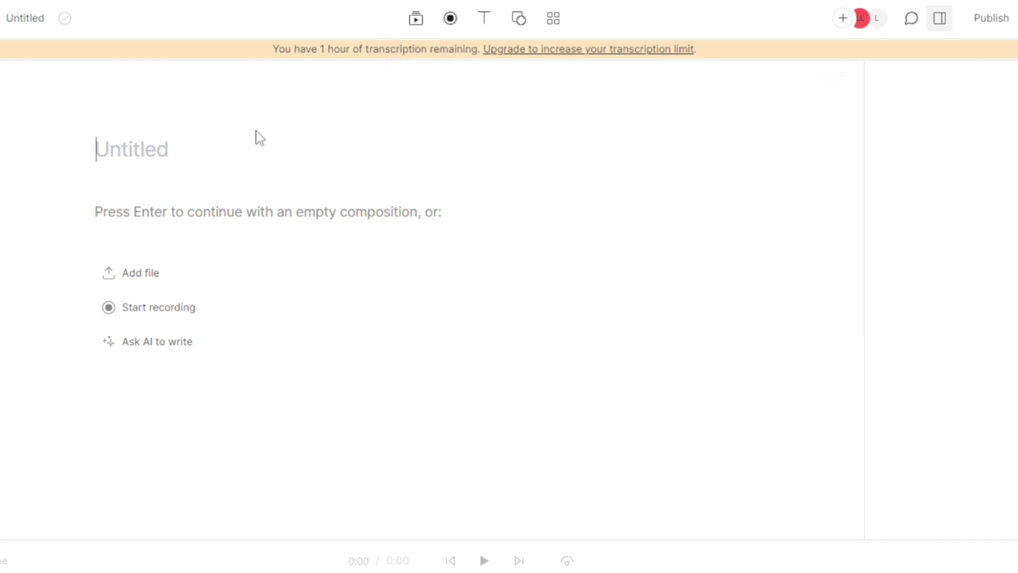
pyautogui.click(141, 273)
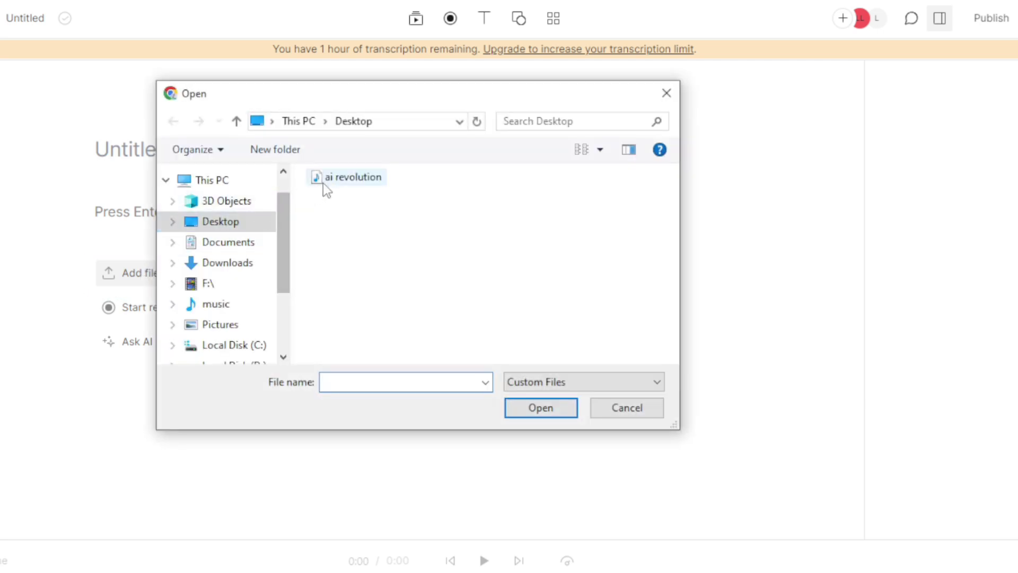
pyautogui.click(337, 179)
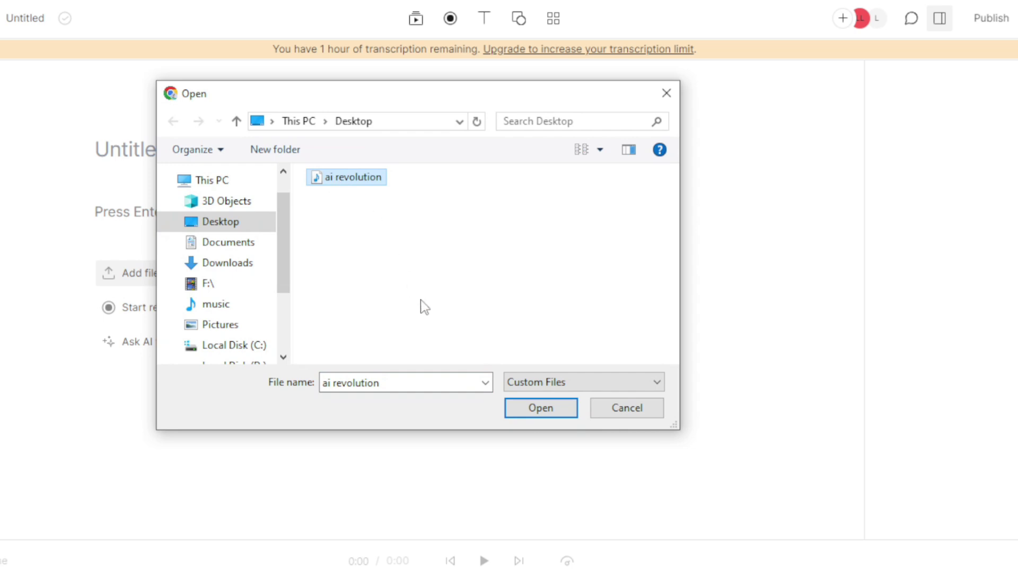
pyautogui.click(530, 405)
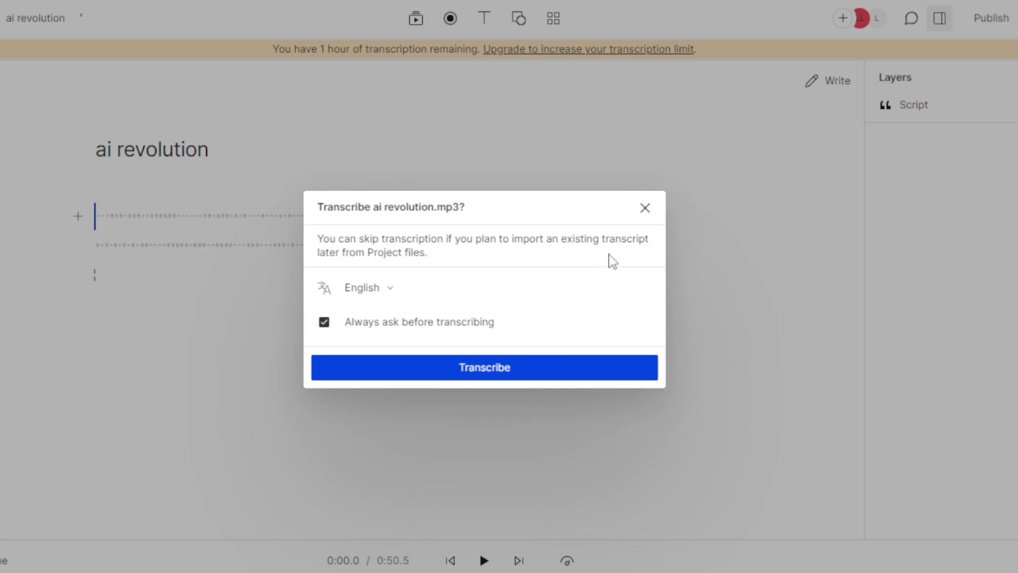
pyautogui.click(646, 209)
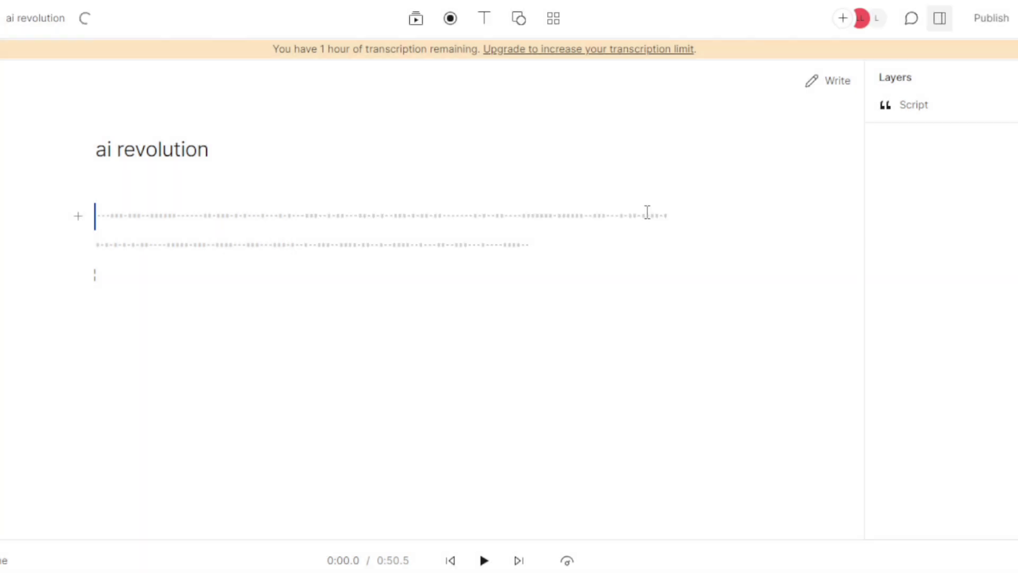
# Step: Import the copied transcript for ai revolution.mp3 and sync it with the audio
pyautogui.click(416, 21)
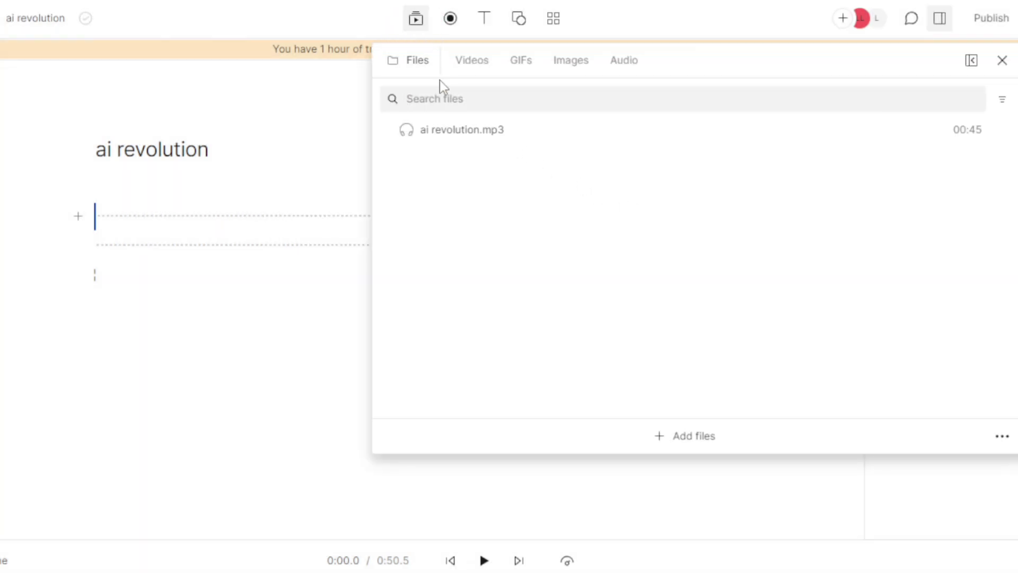
pyautogui.rightClick(462, 130)
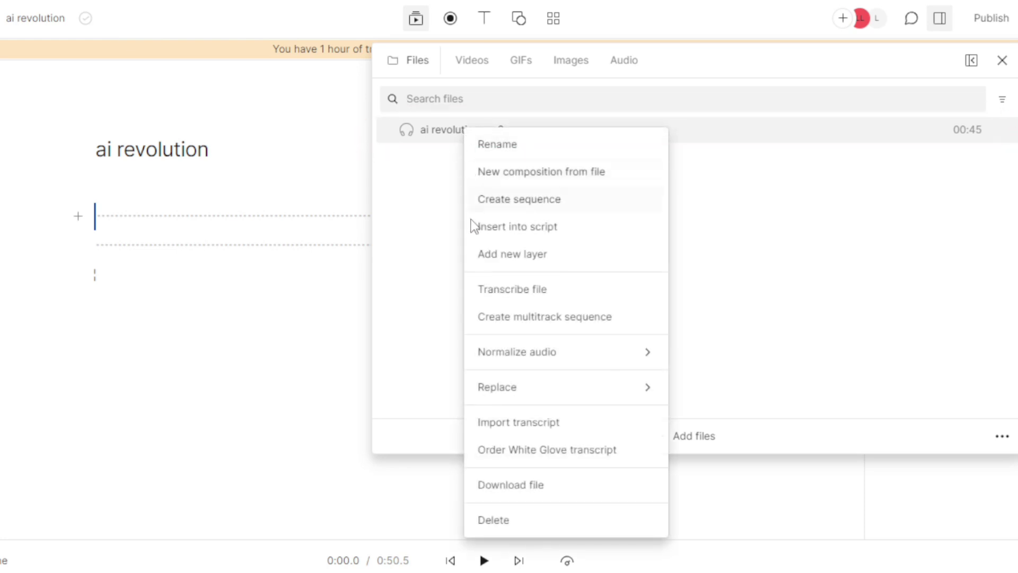
pyautogui.click(499, 423)
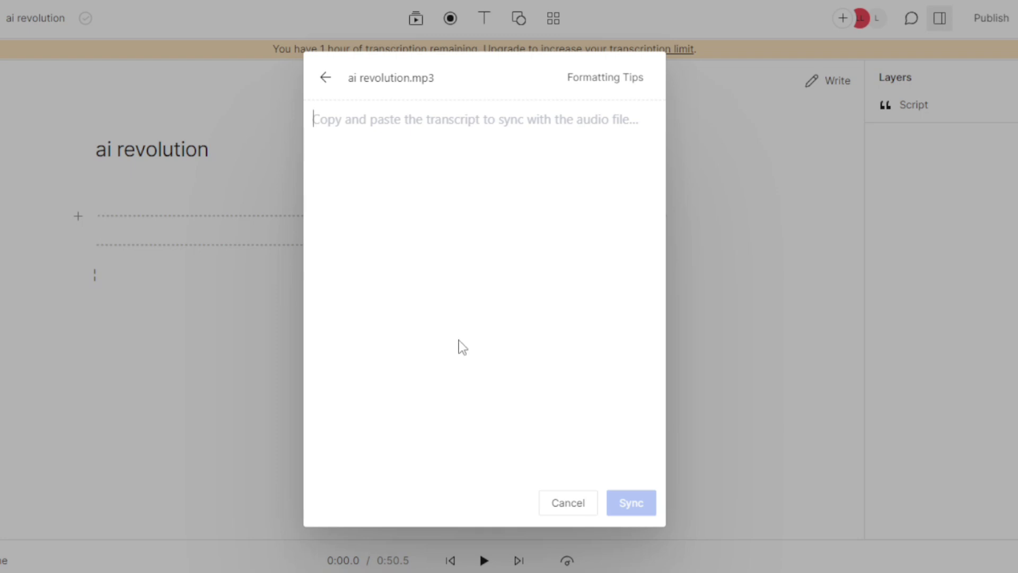
pyautogui.hotkey('ctrl', 'v')
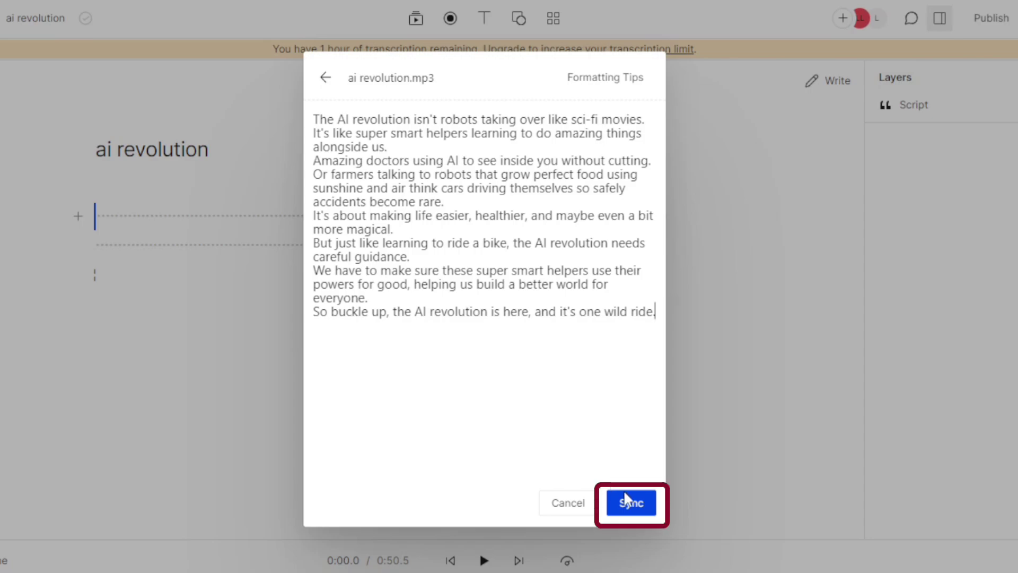
pyautogui.click(631, 504)
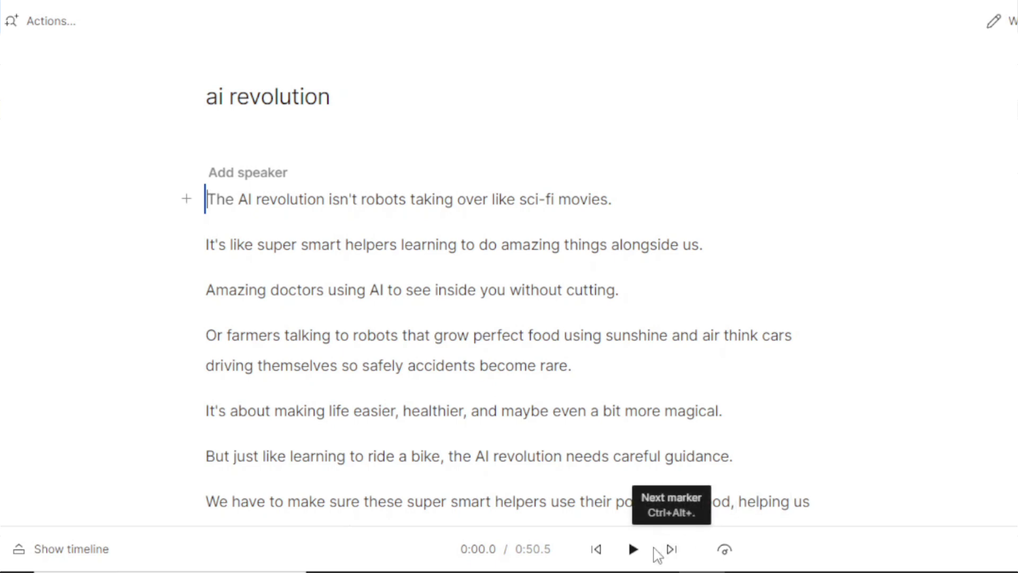
# Step: Play the synced script up to the third sentence and correct its first word "Amazing" to "Imagine"
pyautogui.click(633, 551)
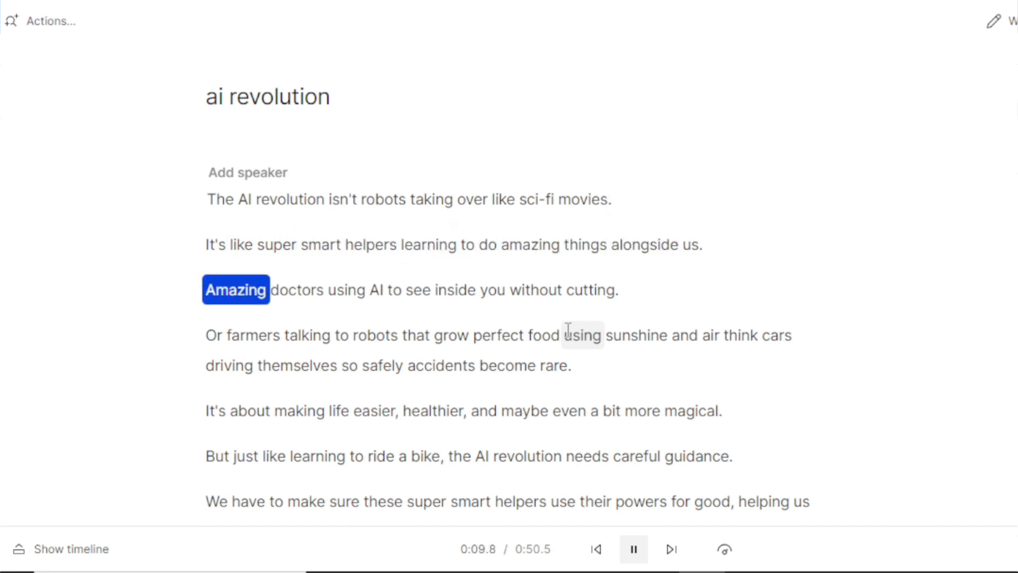
pyautogui.press('space')
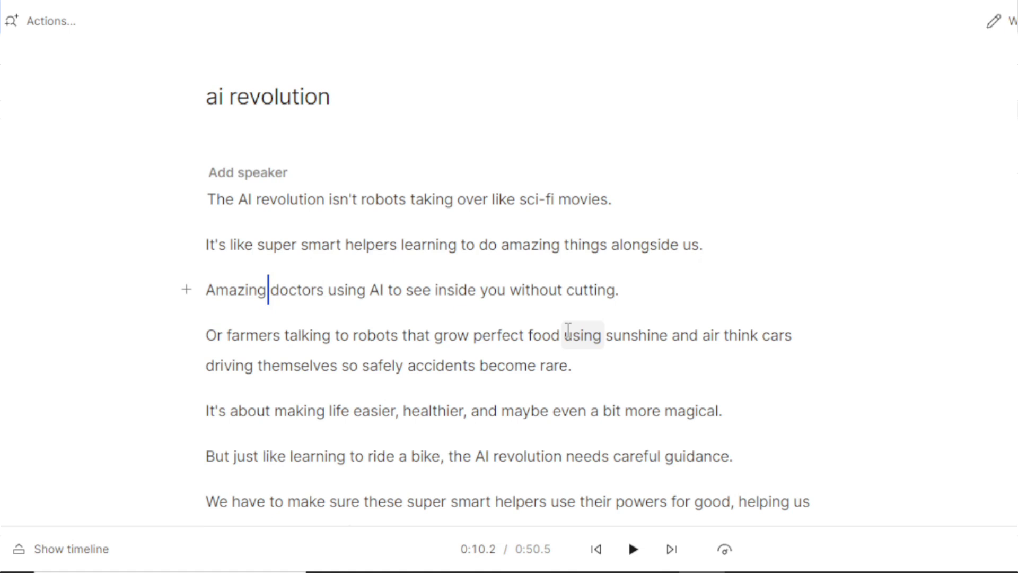
pyautogui.press('c')
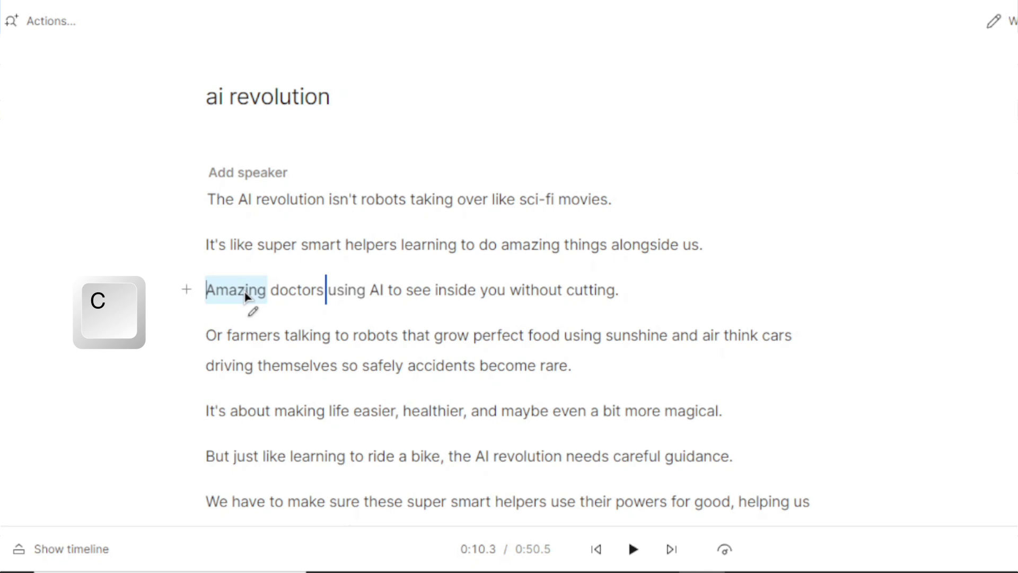
pyautogui.click(245, 292)
pyautogui.write('In')
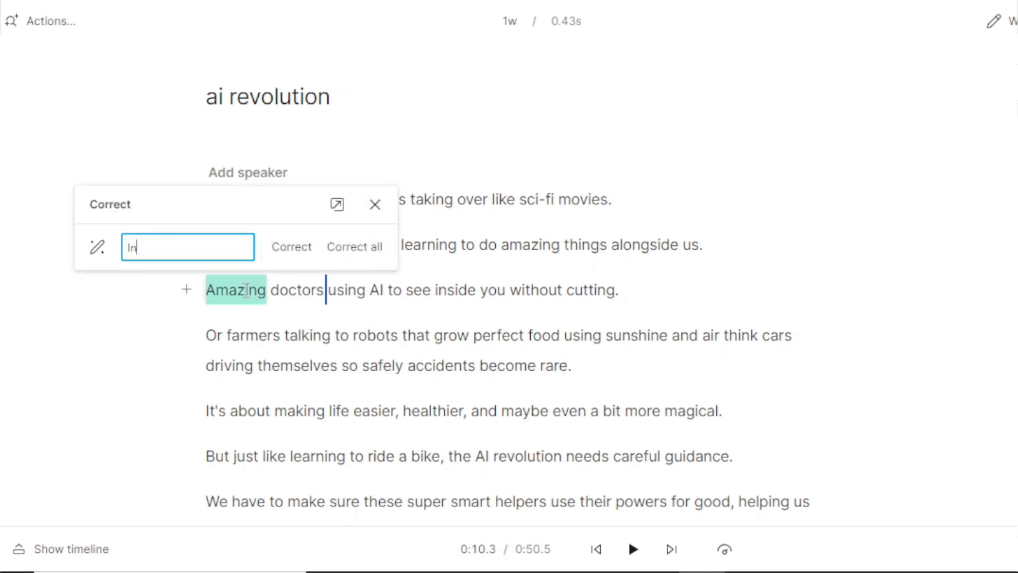
pyautogui.write('magine')
pyautogui.press('Return')
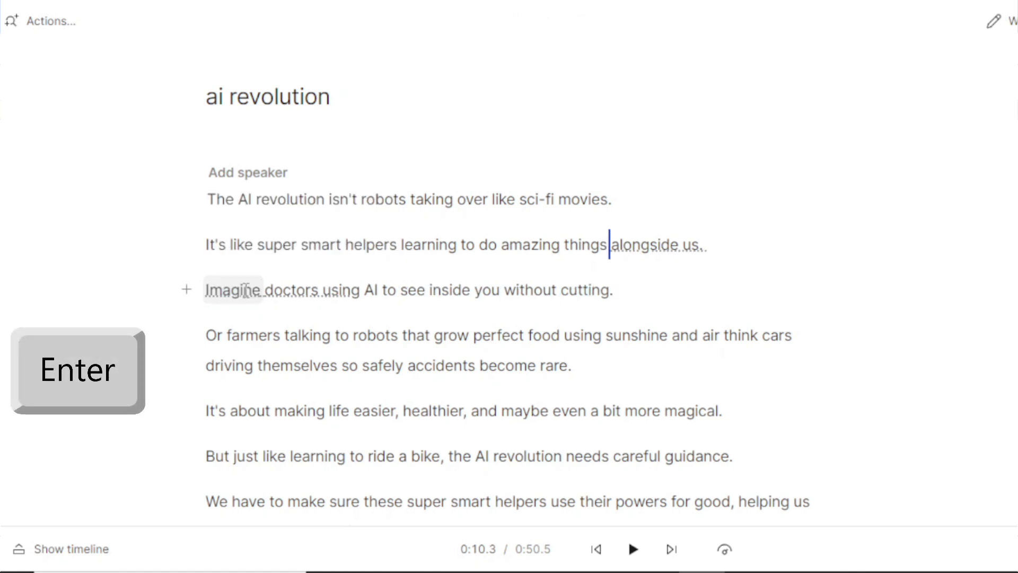
# Step: Play on through the farmers sentence and try to end it with a period after "air", capitalizing "Think"
pyautogui.press('space')
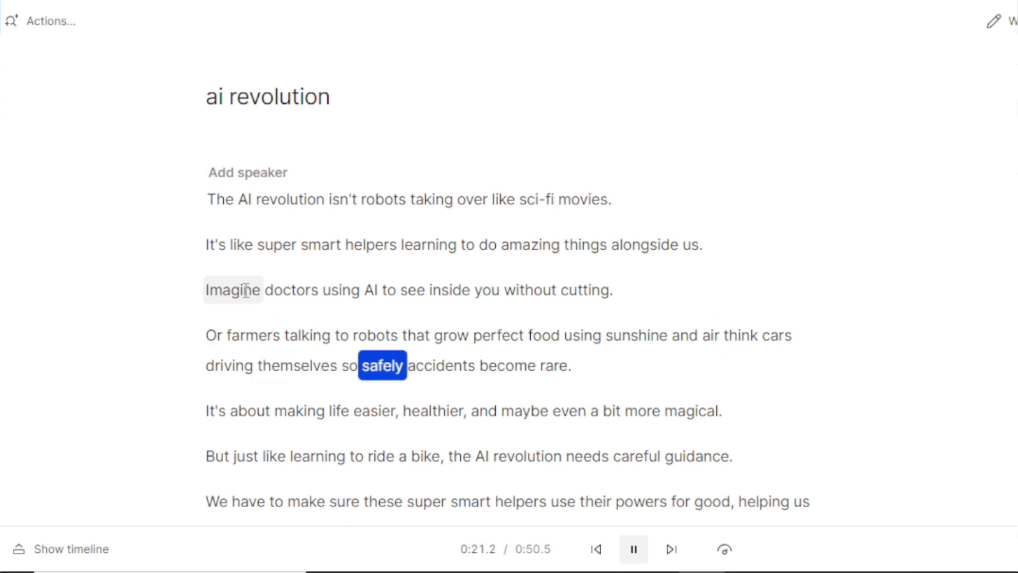
pyautogui.press('space')
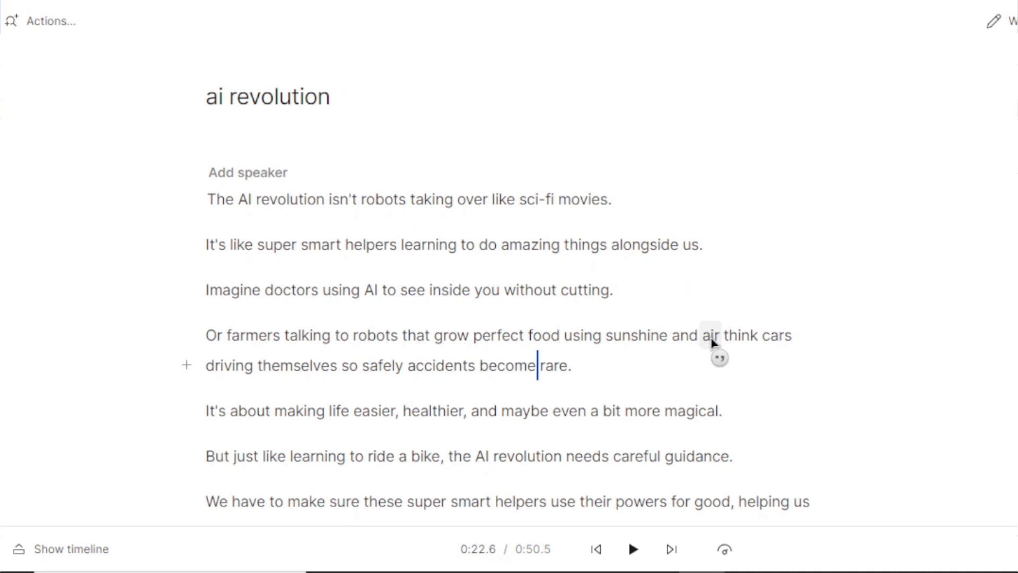
pyautogui.click(712, 342)
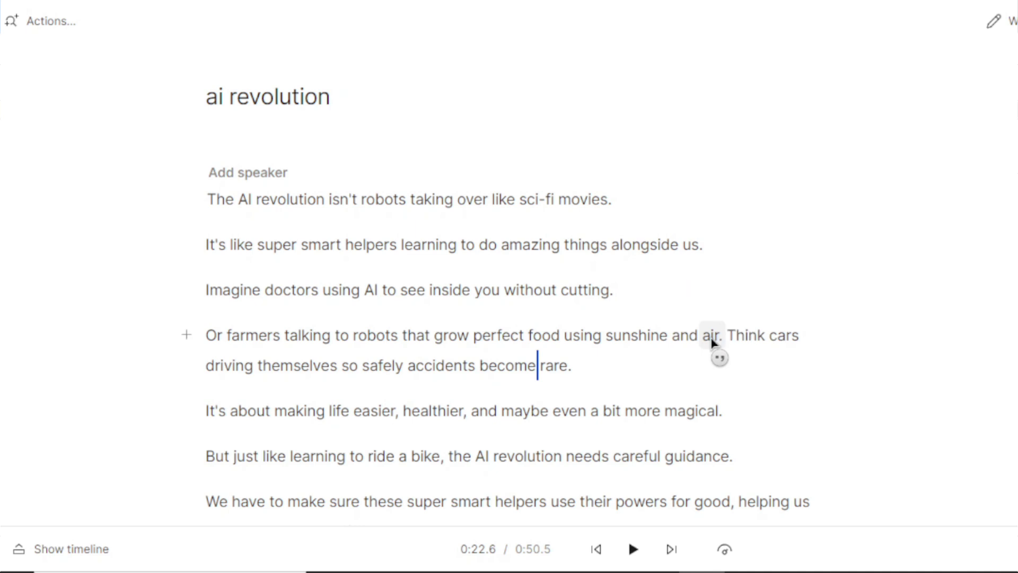
pyautogui.press('z')
pyautogui.click(745, 344)
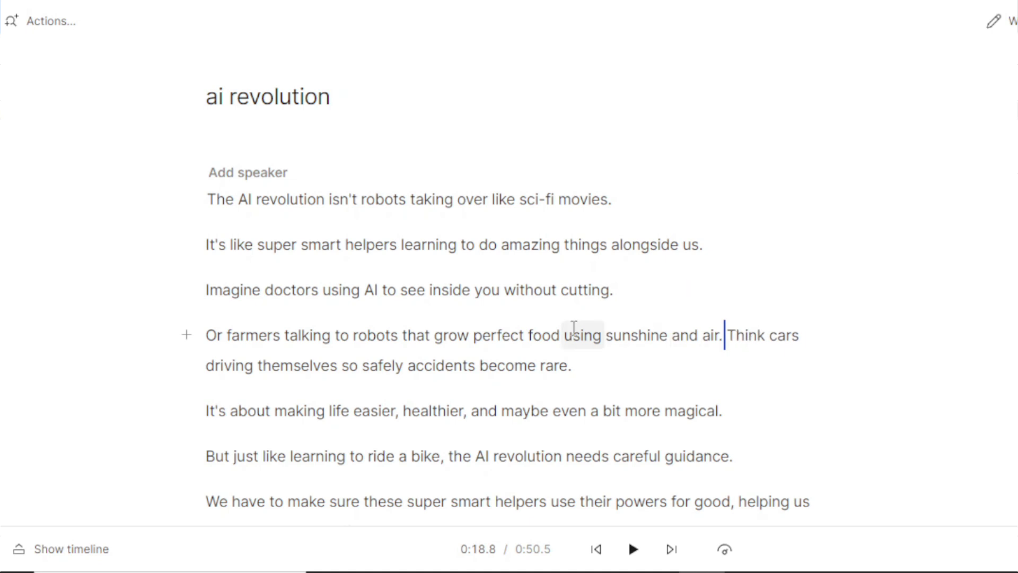
pyautogui.press('BackSpace')
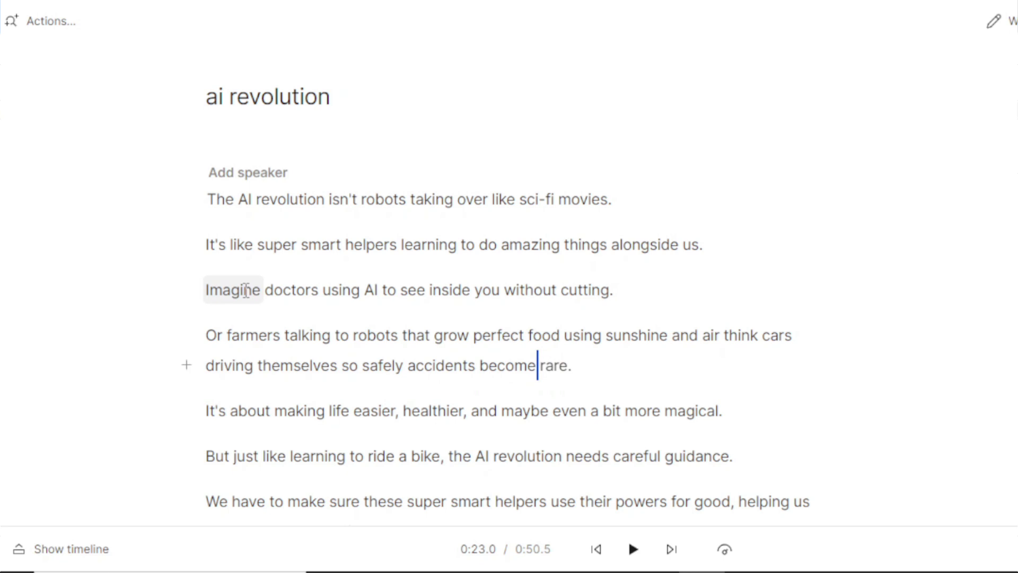
# Step: Open the correction of the word "Imagine" and submit the script for transcription error detection
pyautogui.doubleClick(246, 291)
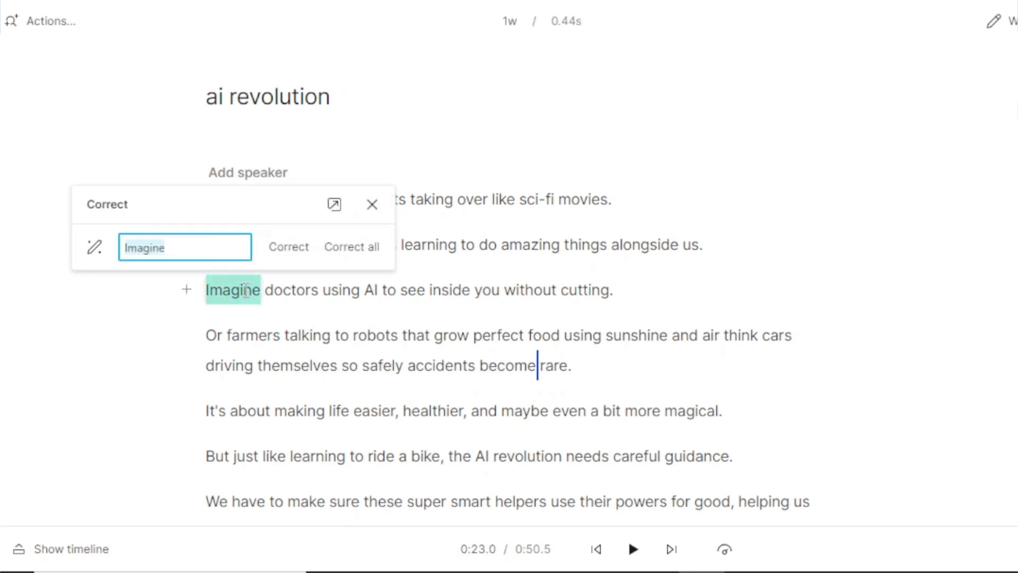
pyautogui.click(99, 251)
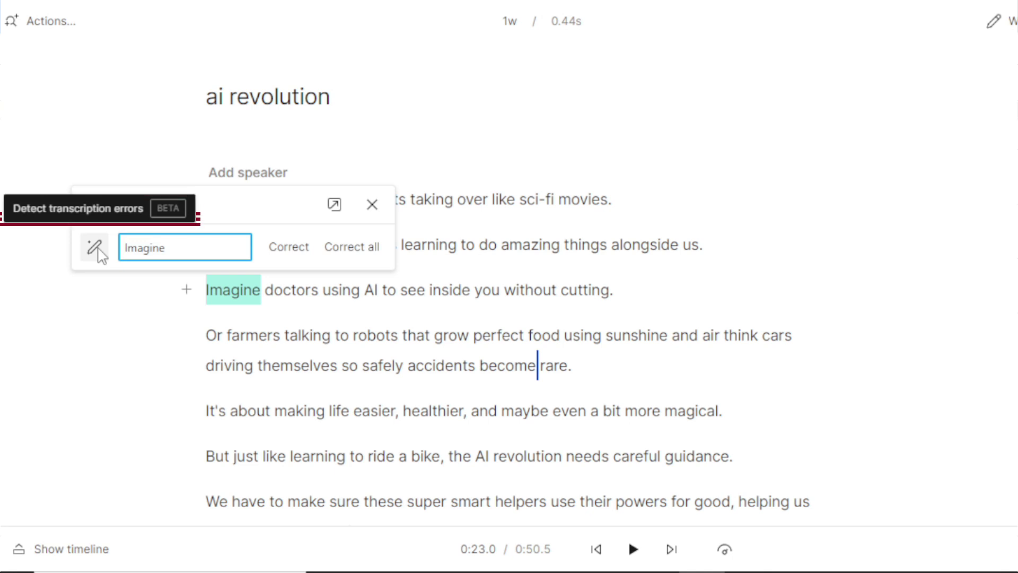
pyautogui.click(98, 249)
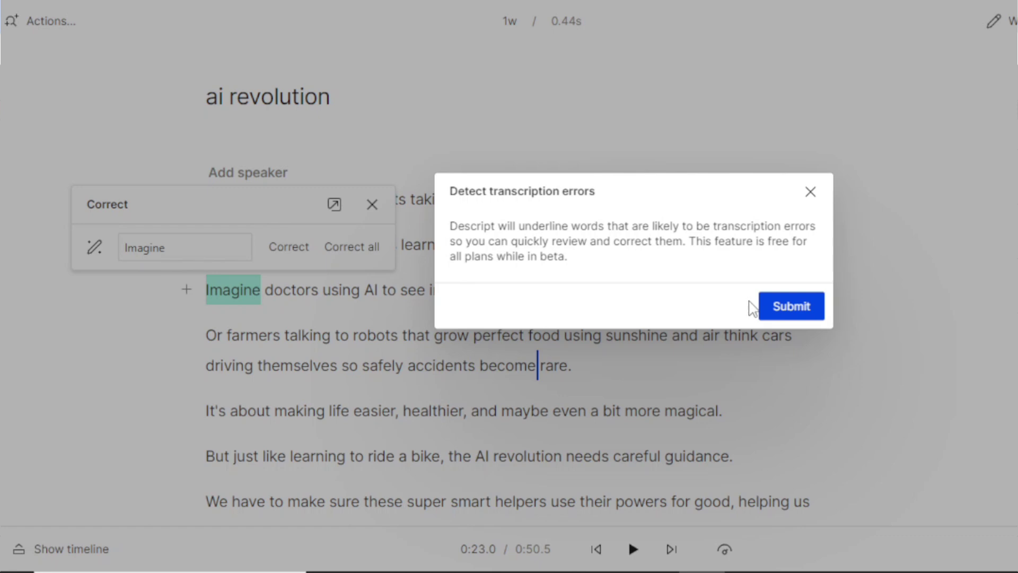
pyautogui.click(792, 308)
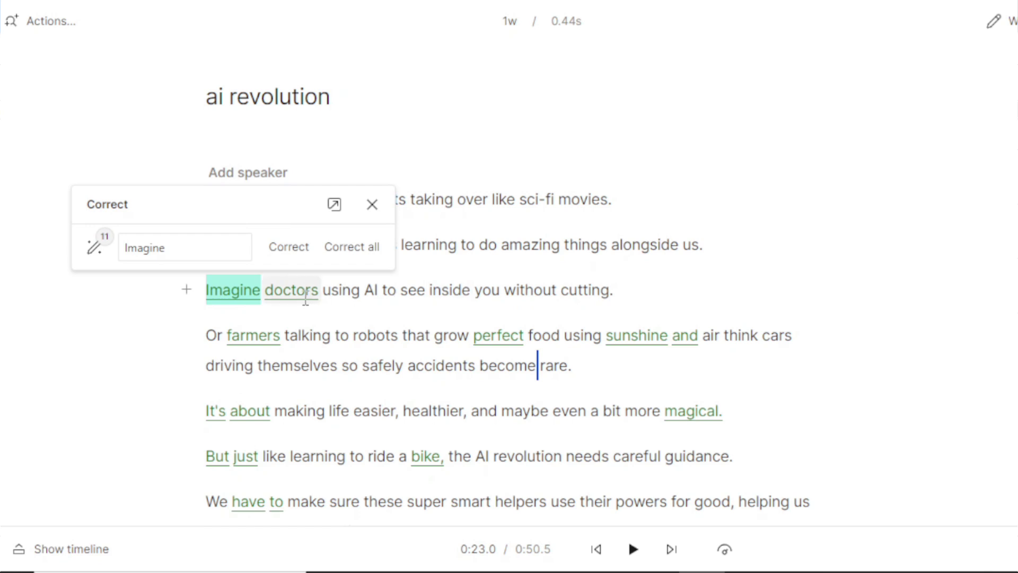
# Step: Review the underlined words one by one against the audio, from "Imagine doctors" through "It's like", and accept each as written
pyautogui.press('Return')
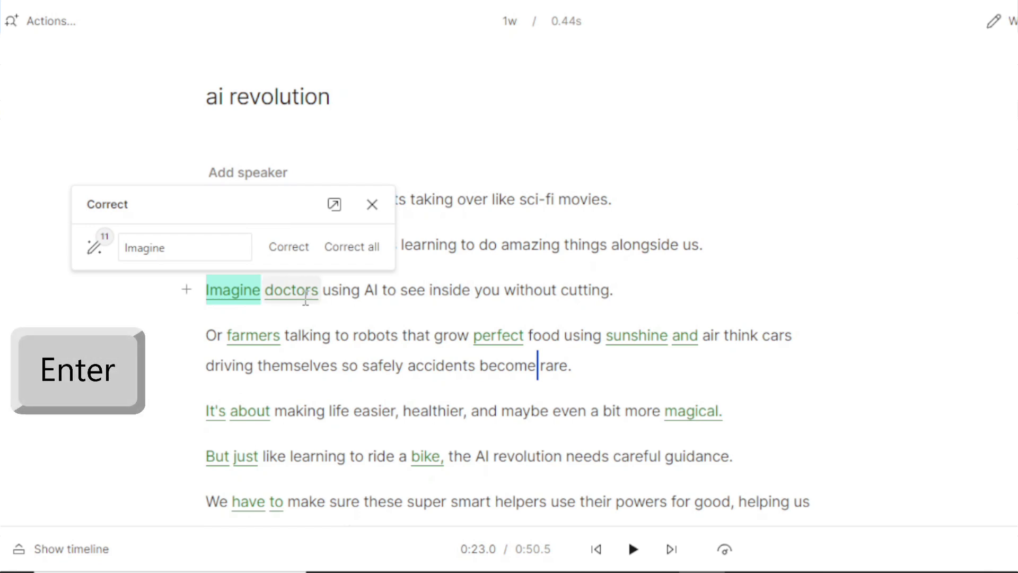
pyautogui.click(97, 248)
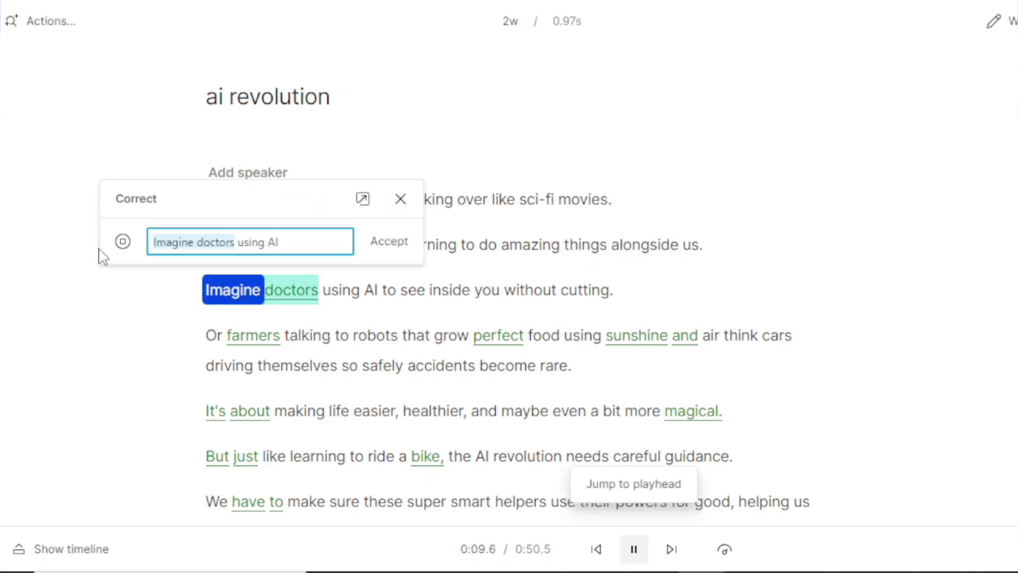
pyautogui.press('Return')
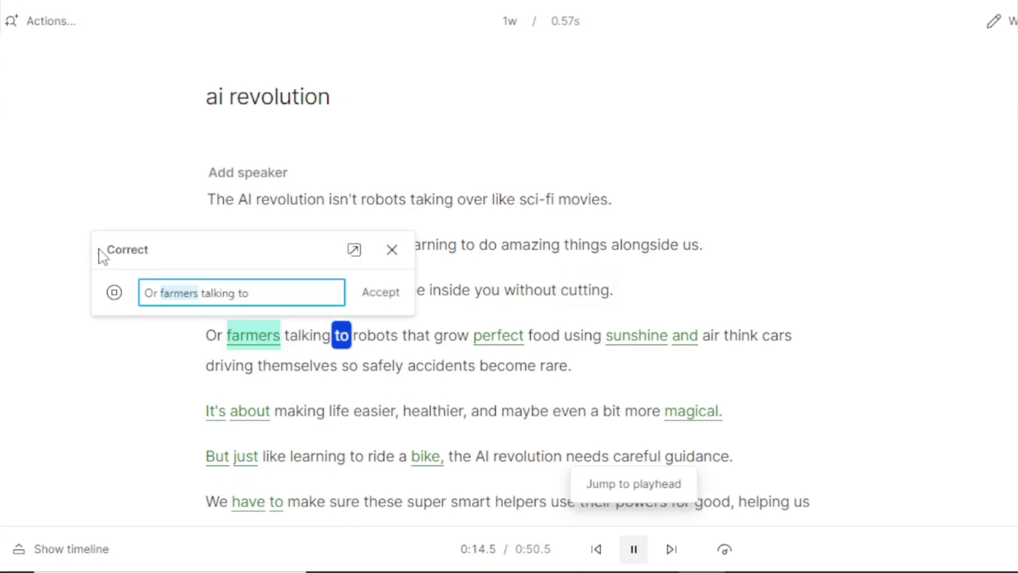
pyautogui.press('Return')
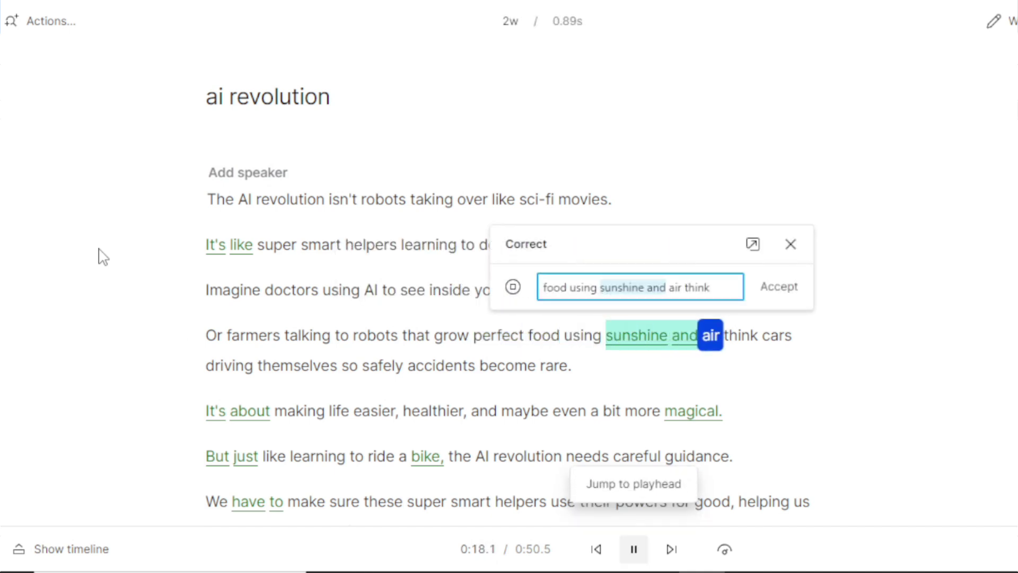
pyautogui.press('Return')
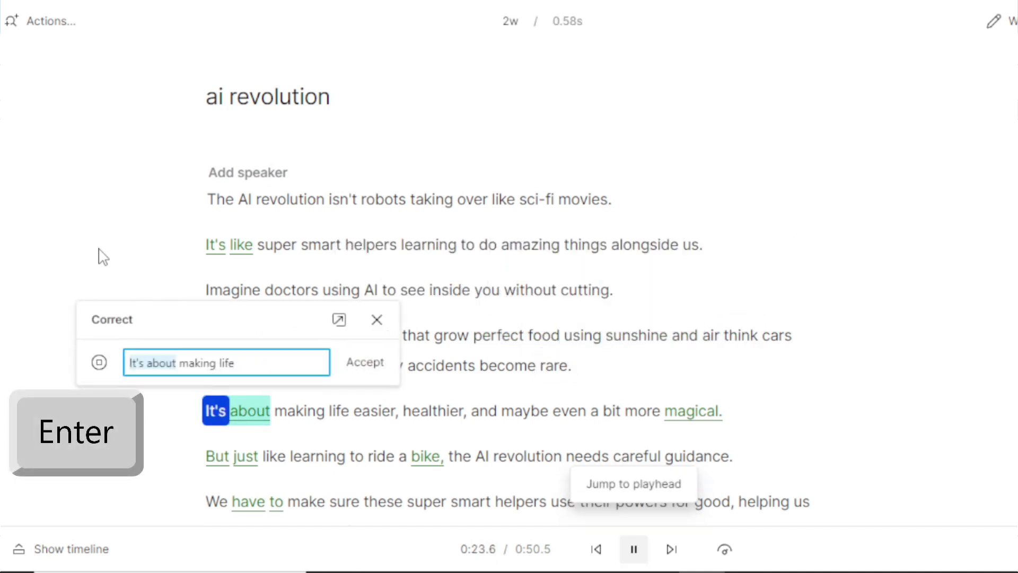
pyautogui.press('Return')
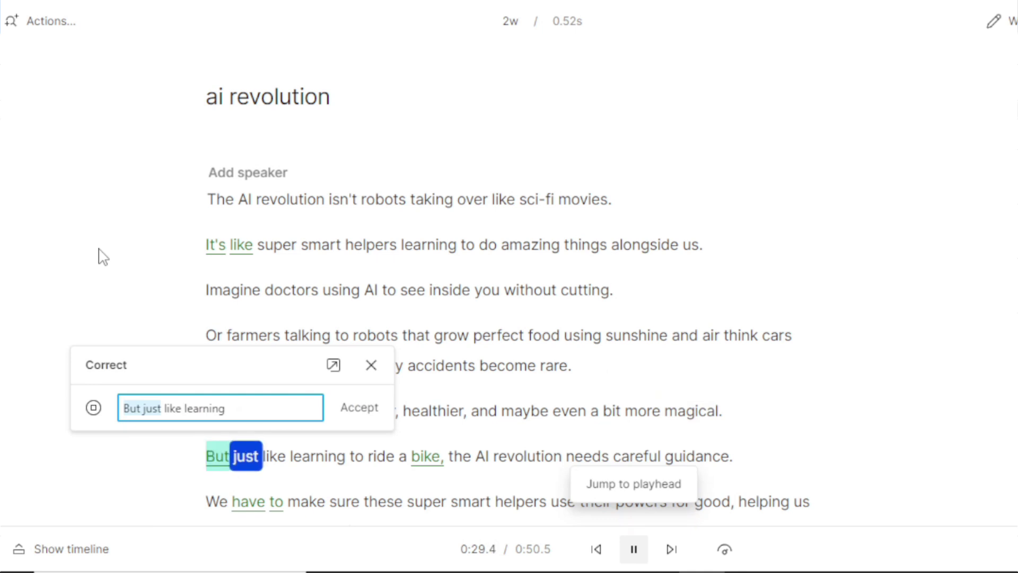
pyautogui.press('Return')
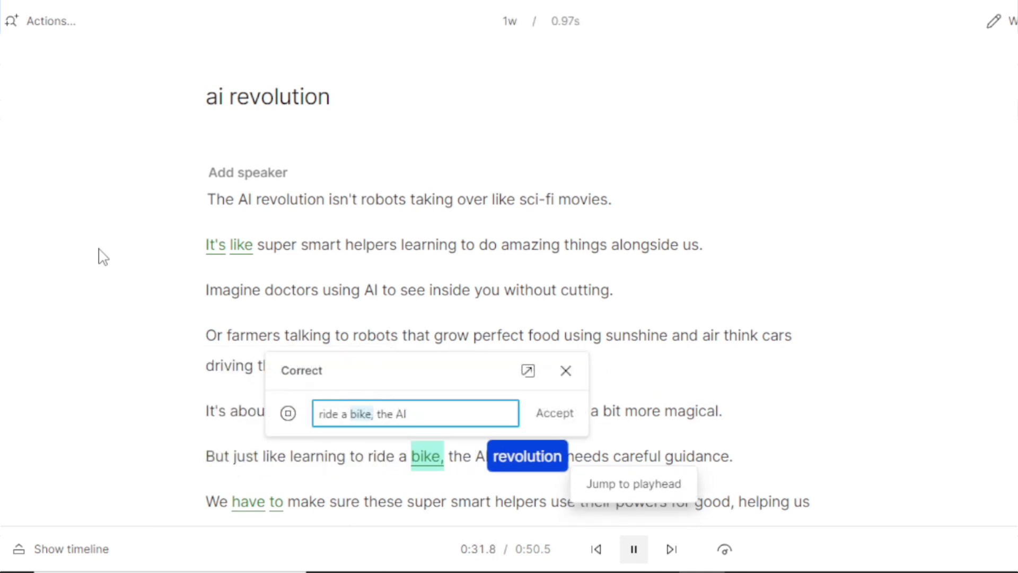
pyautogui.press('Return')
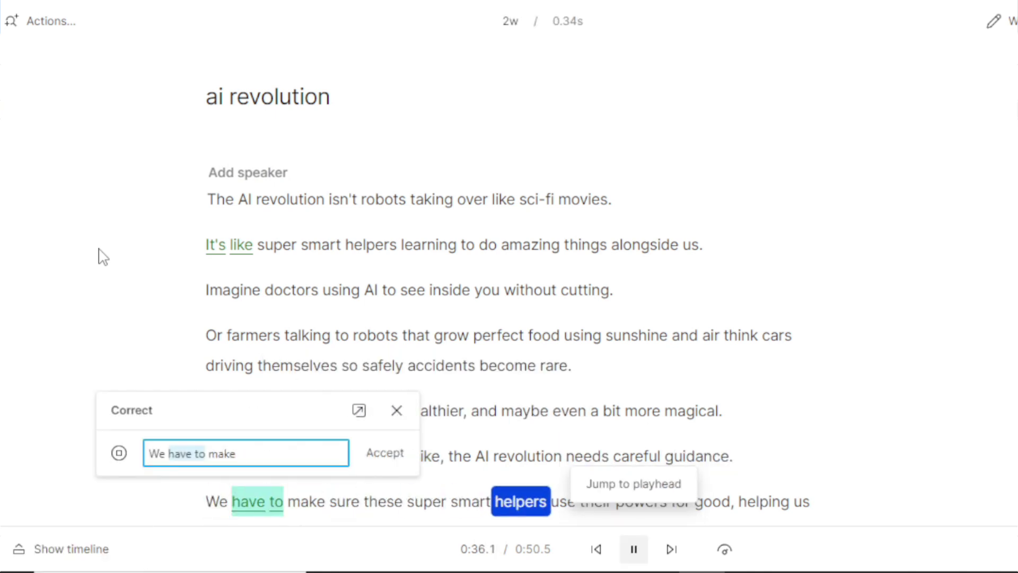
pyautogui.press('Return')
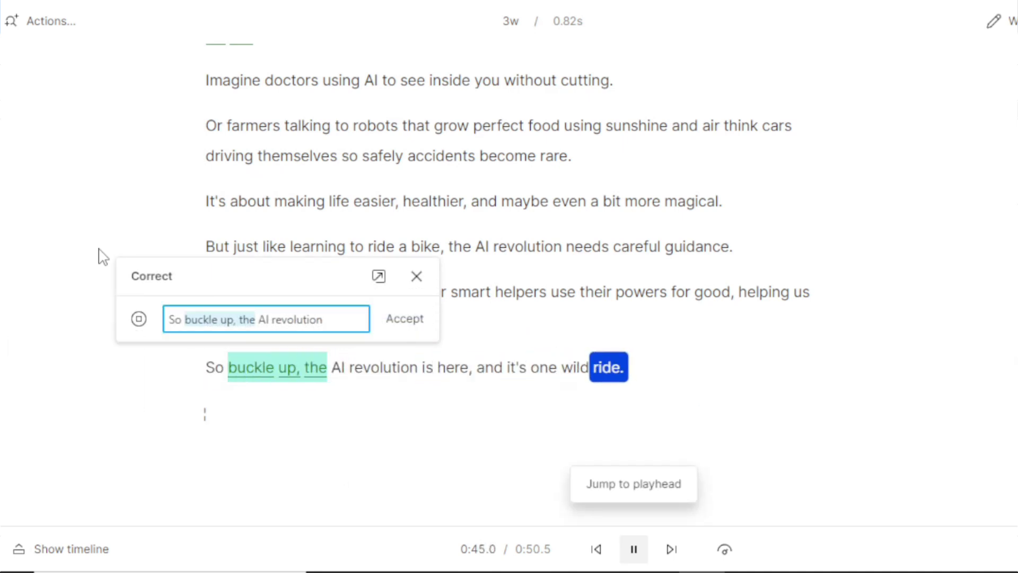
pyautogui.press('Return')
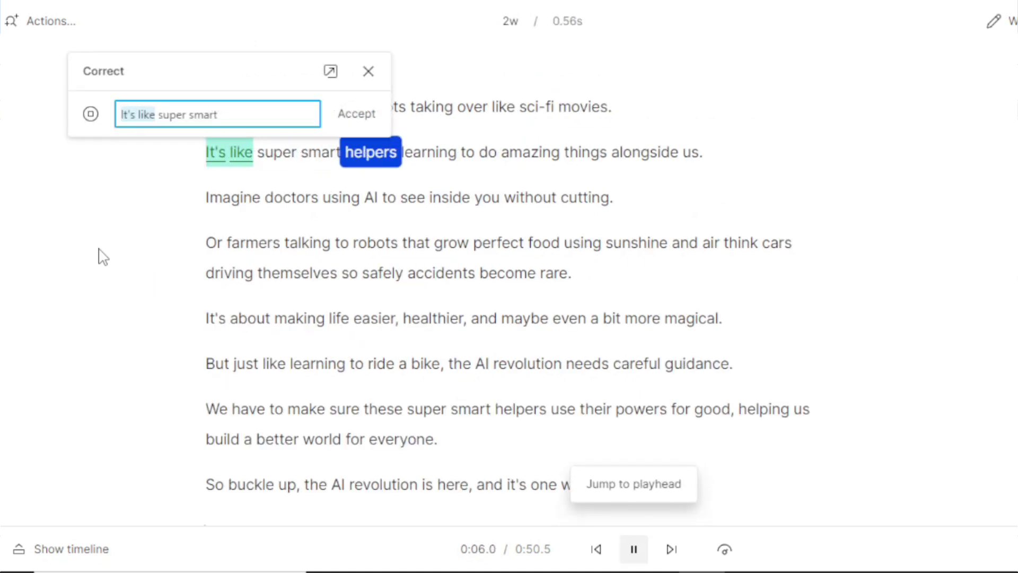
pyautogui.press('Return')
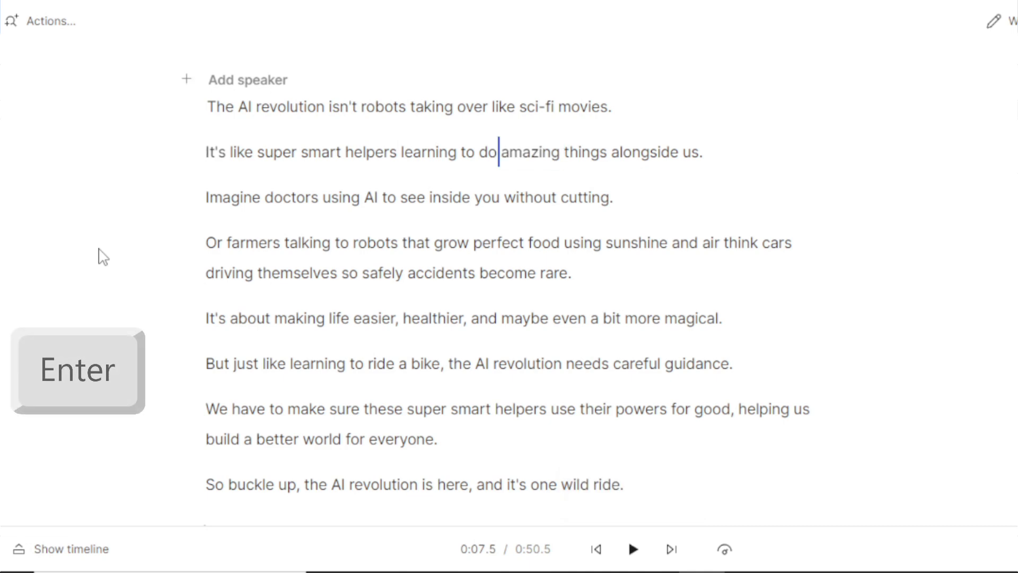